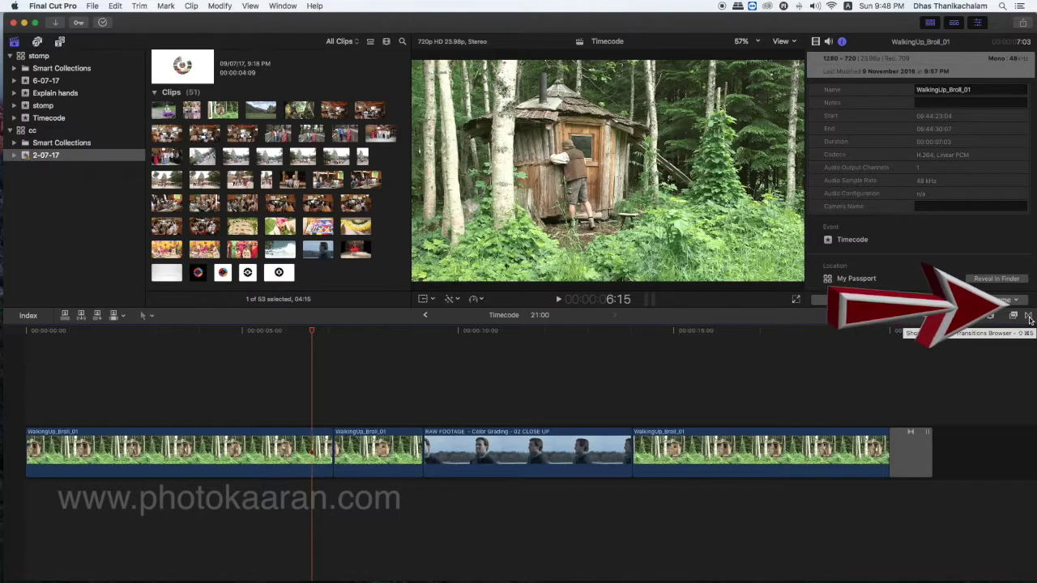
Open the Transitions browser and look through the categories of installed transitions.
left_click(1027, 316)
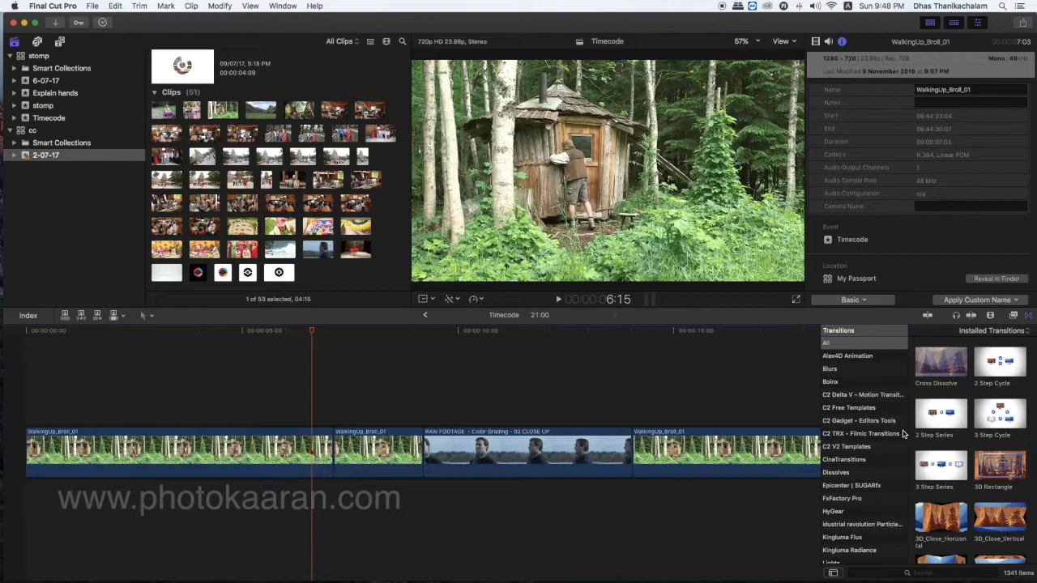
scroll(981, 421, "down", 3)
scroll(956, 437, "up", 3)
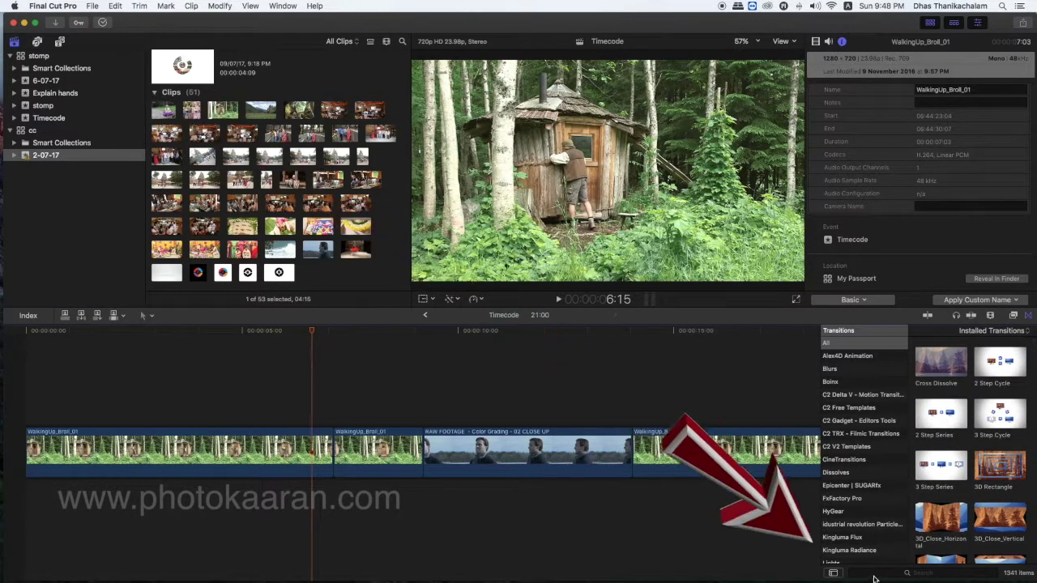
Search the installed transitions for "blur" and clear the search again.
left_click(921, 576)
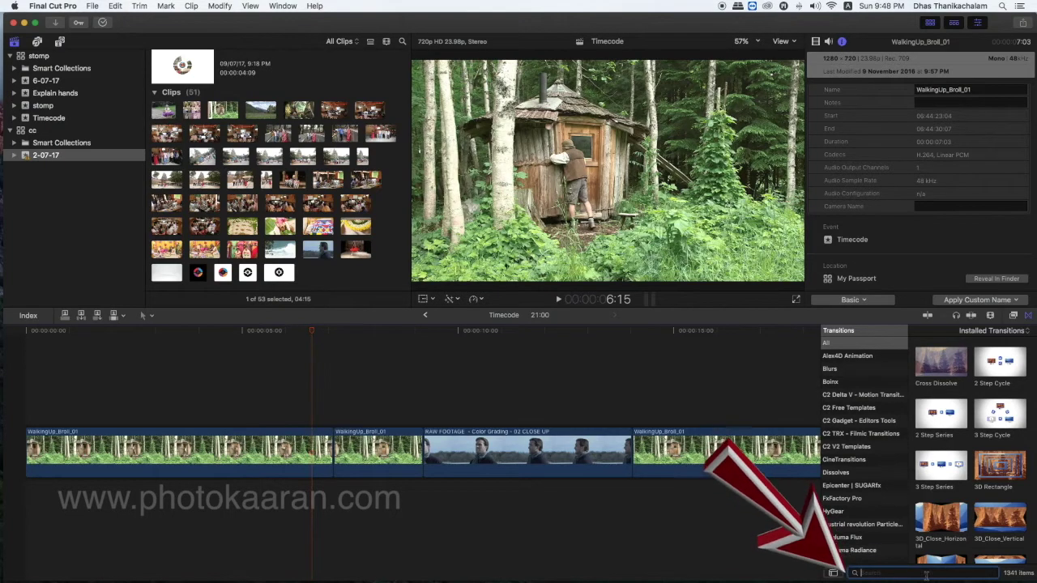
type("blur")
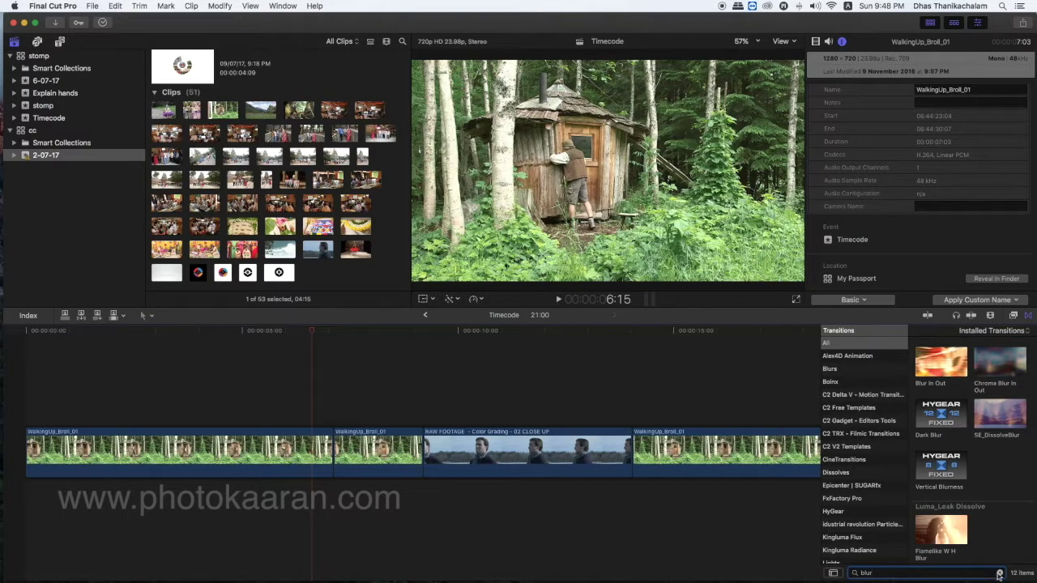
key("BackSpace")
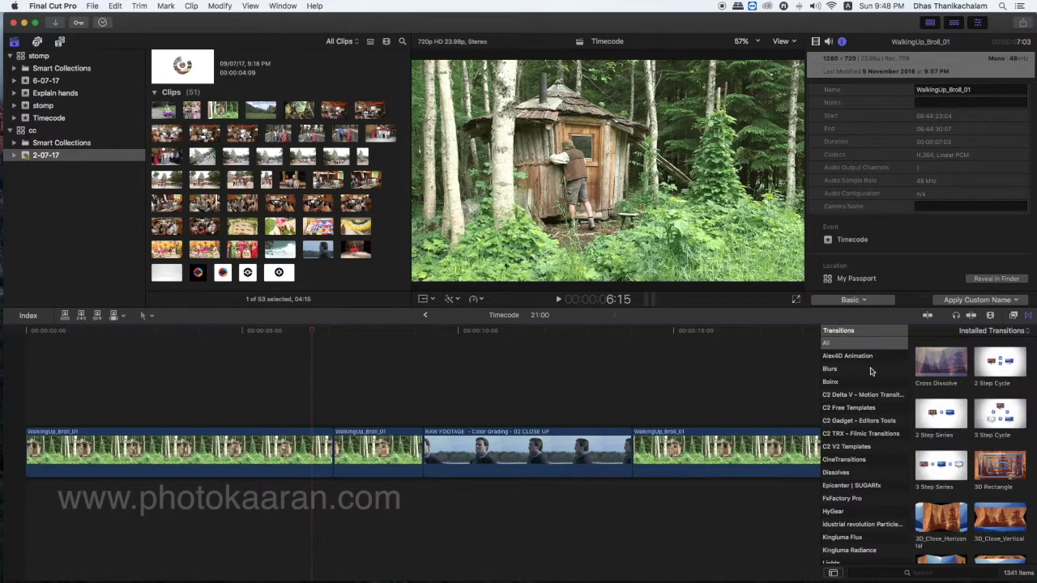
Look at the Make Default option of the Cross Dissolve and 3D Rectangle transitions.
right_click(937, 367)
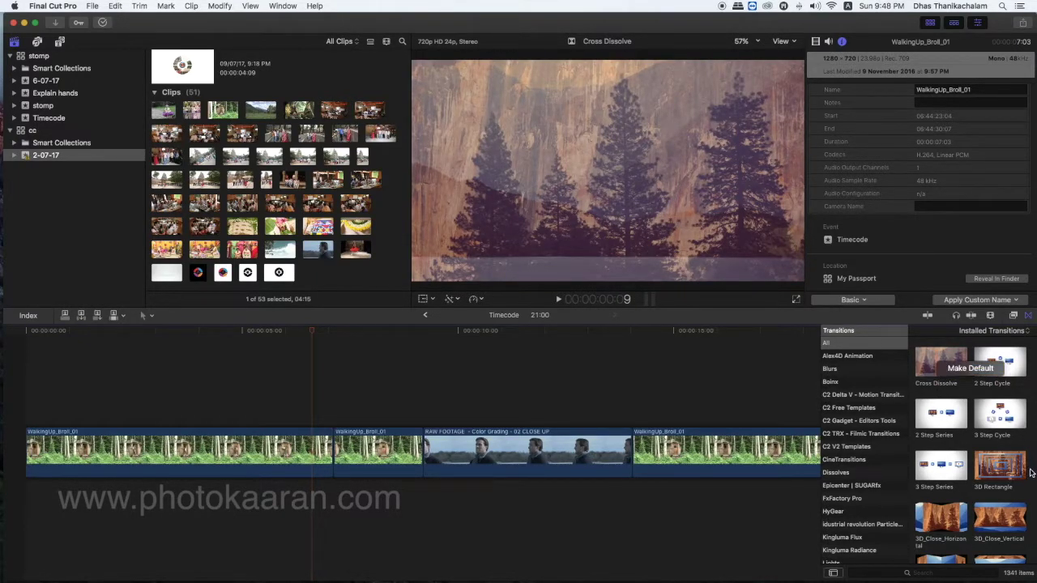
right_click(1004, 465)
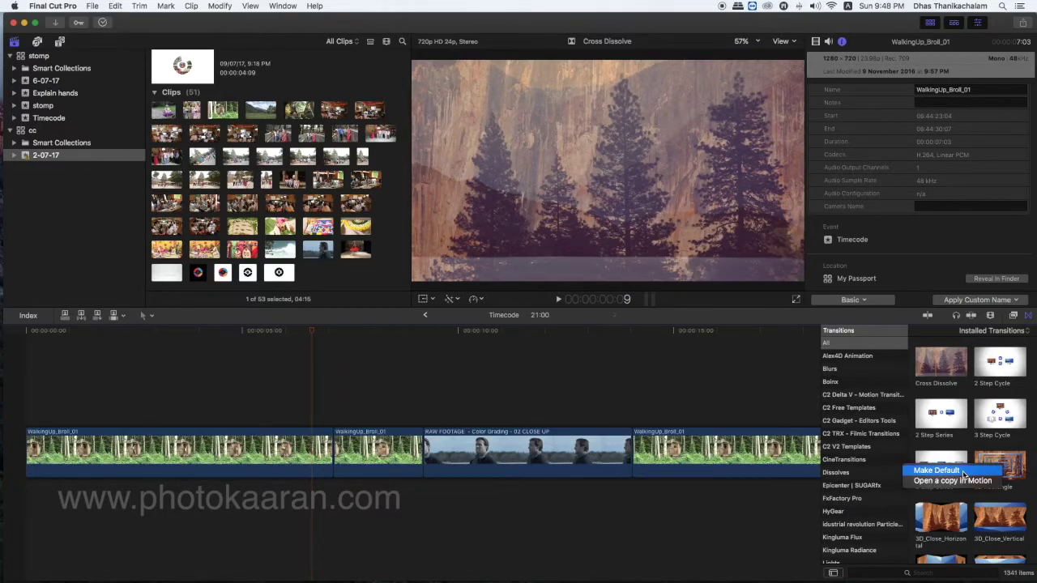
left_click(599, 386)
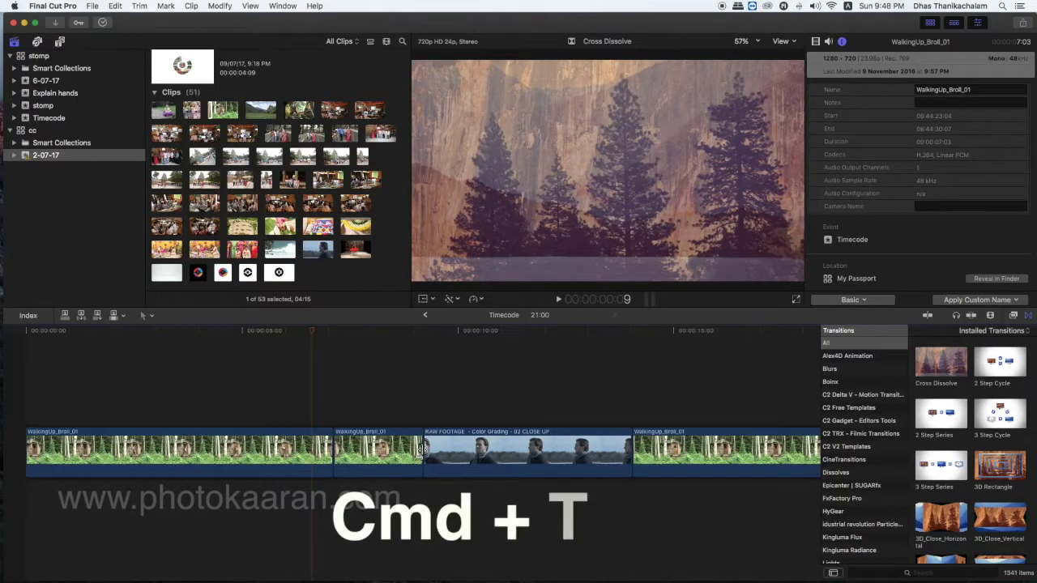
Add the default transition at the cuts before and after the RAW FOOTAGE clip and preview both in the timeline.
left_click(421, 449)
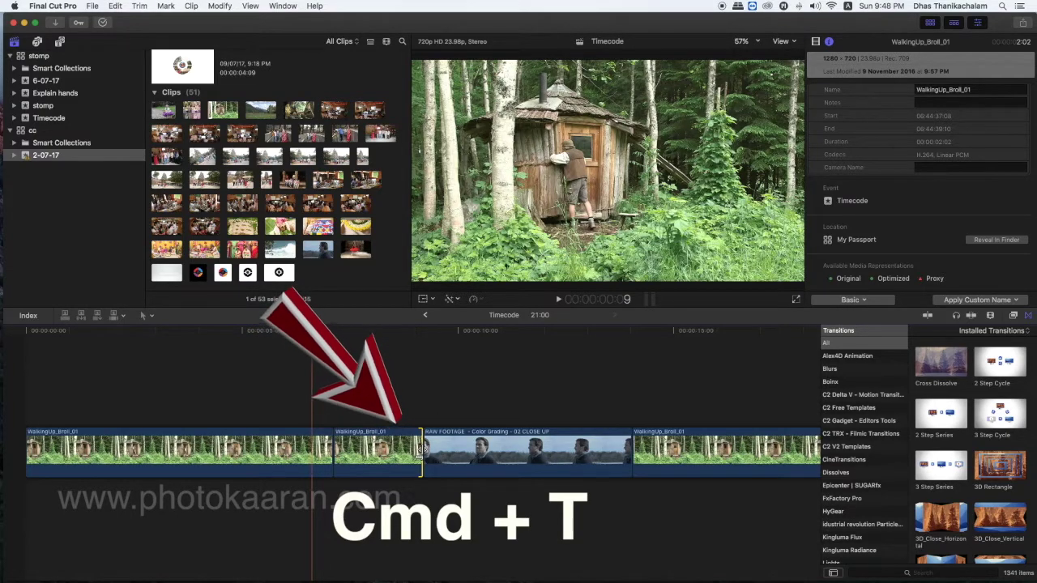
key("super+t")
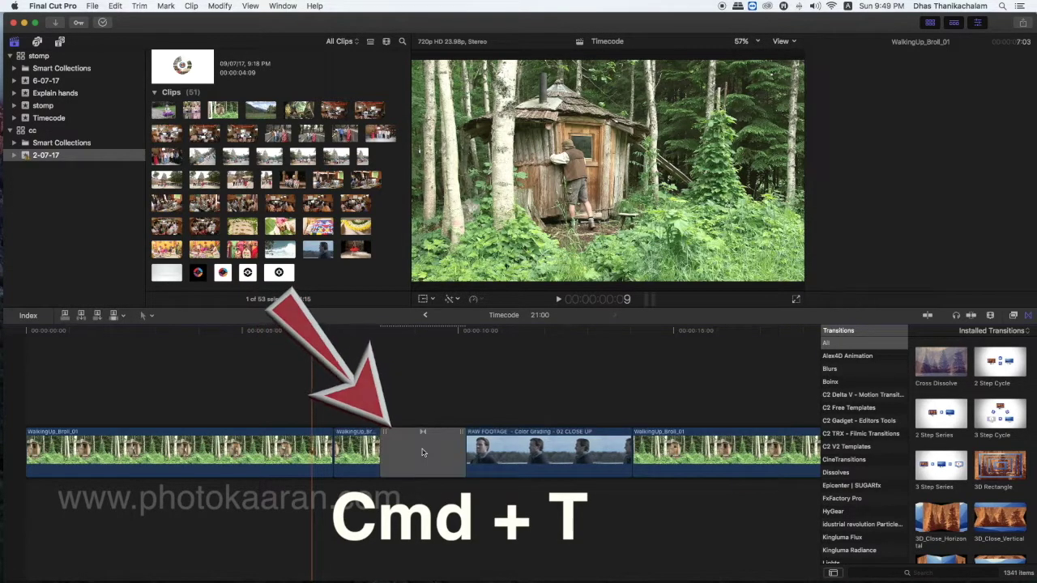
left_click(375, 333)
key("space")
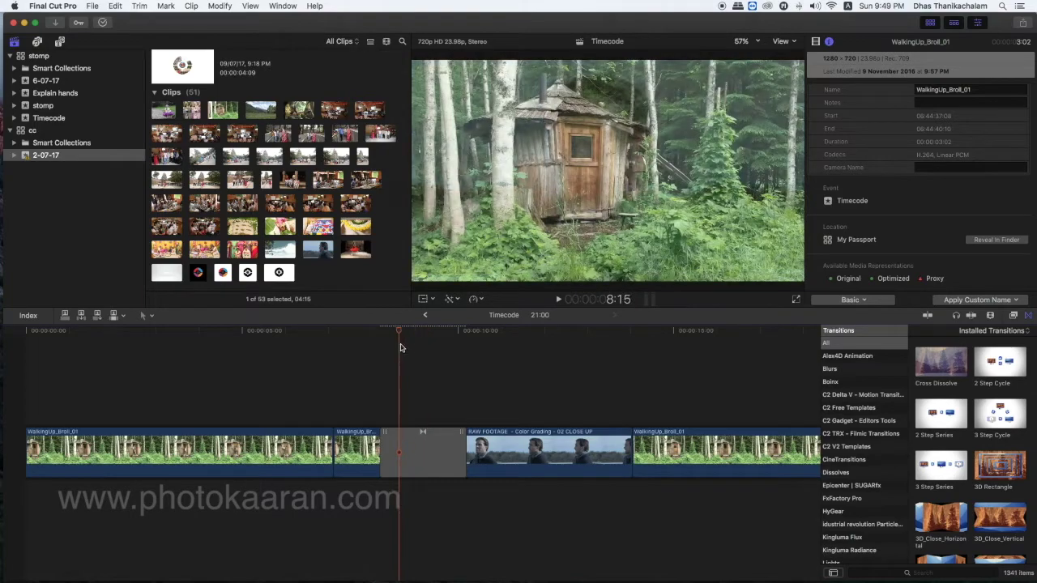
left_click(427, 345)
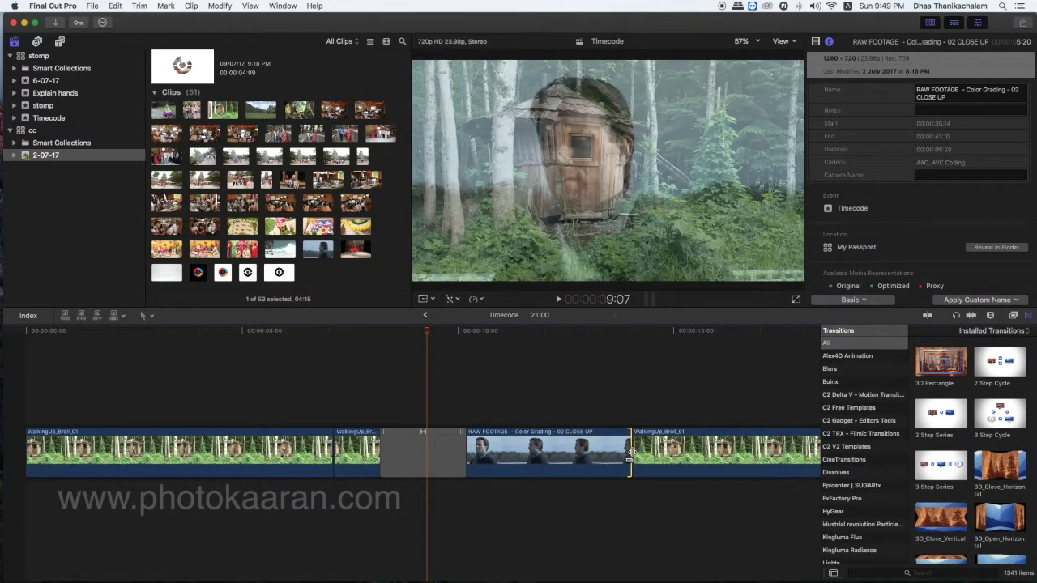
key("super+t")
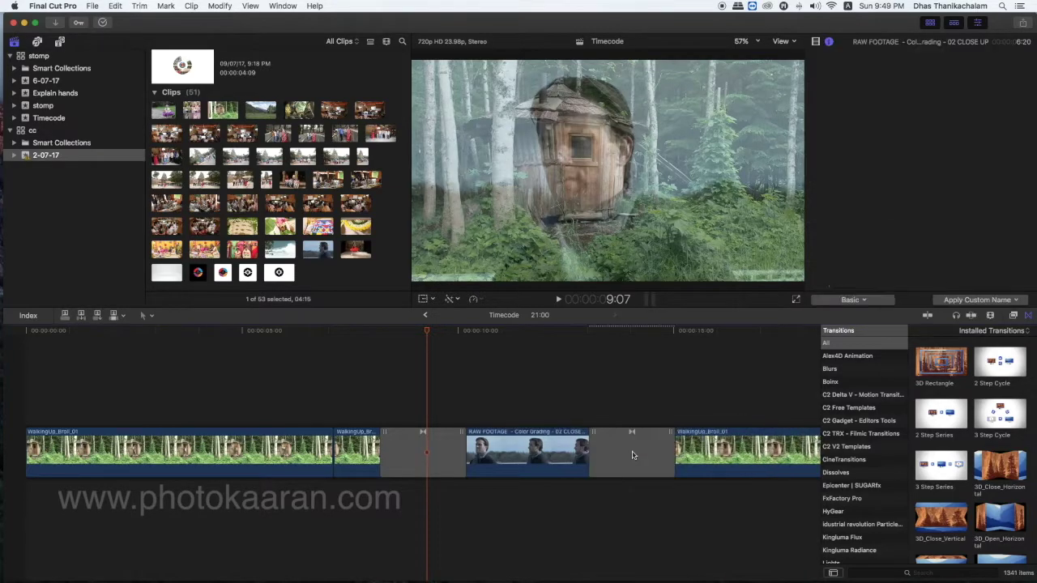
left_click_drag(578, 332, 633, 346)
Delete the transitions on both sides of the RAW FOOTAGE clip.
left_click(663, 461)
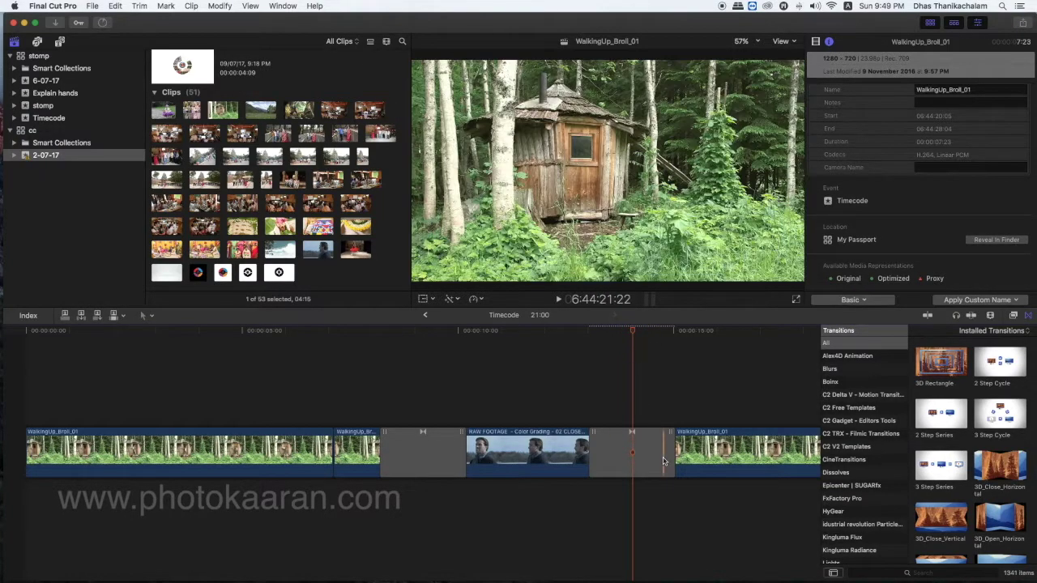
key("Delete")
left_click(422, 453)
key("Delete")
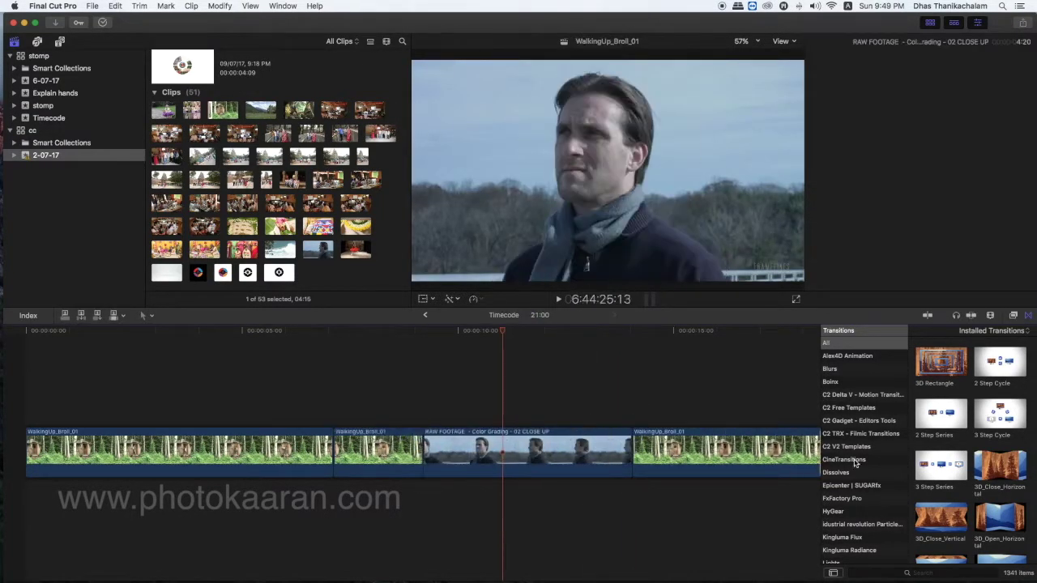
Search all installed transitions for "cross" and clear the search again.
left_click(891, 573)
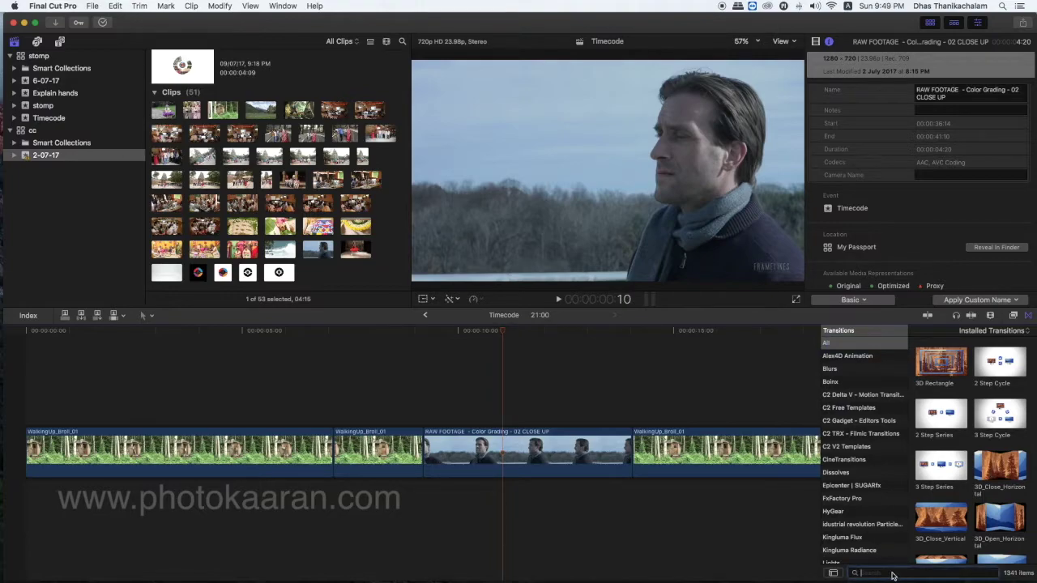
type("cross")
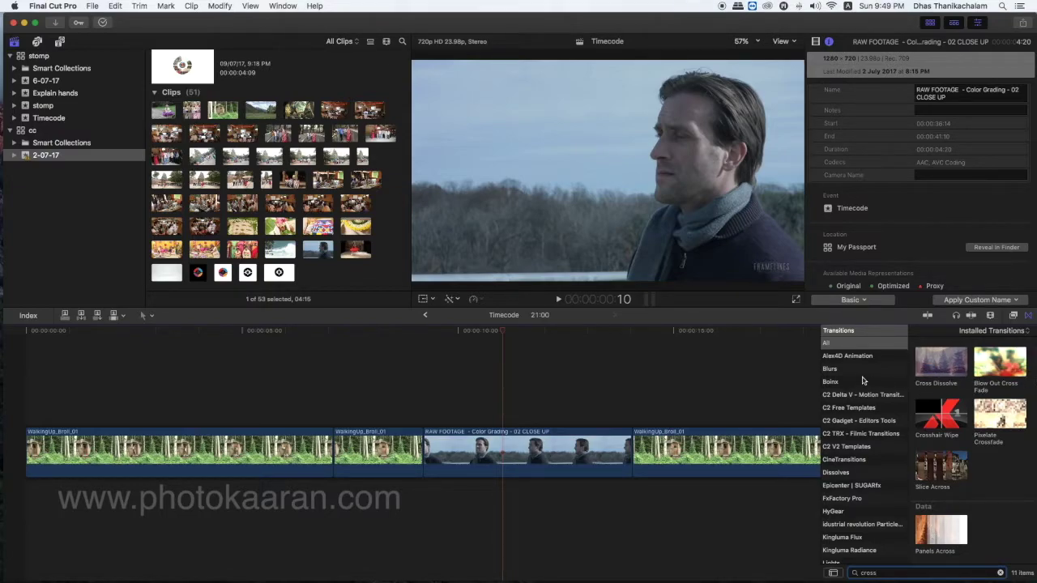
left_click(828, 348)
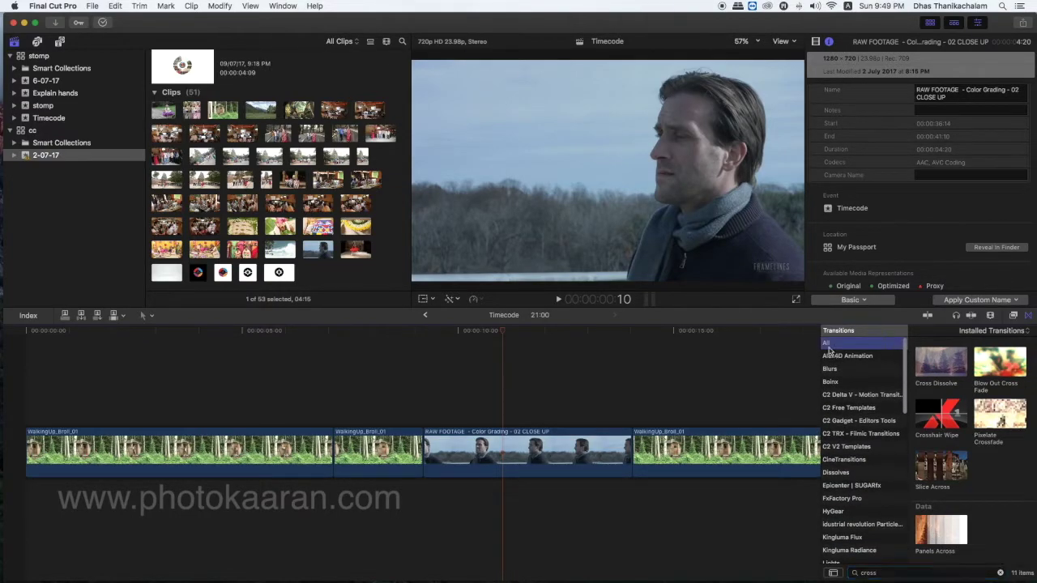
left_click(1000, 573)
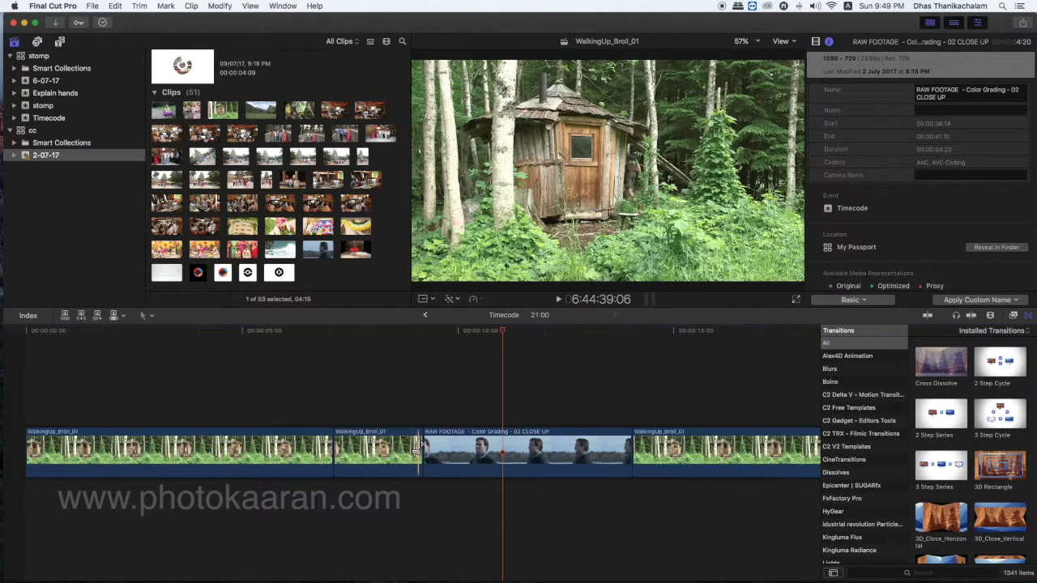
Apply the 3D_Close_Horizontal transition to the selected cut before the RAW FOOTAGE clip and undo it.
left_click(420, 445)
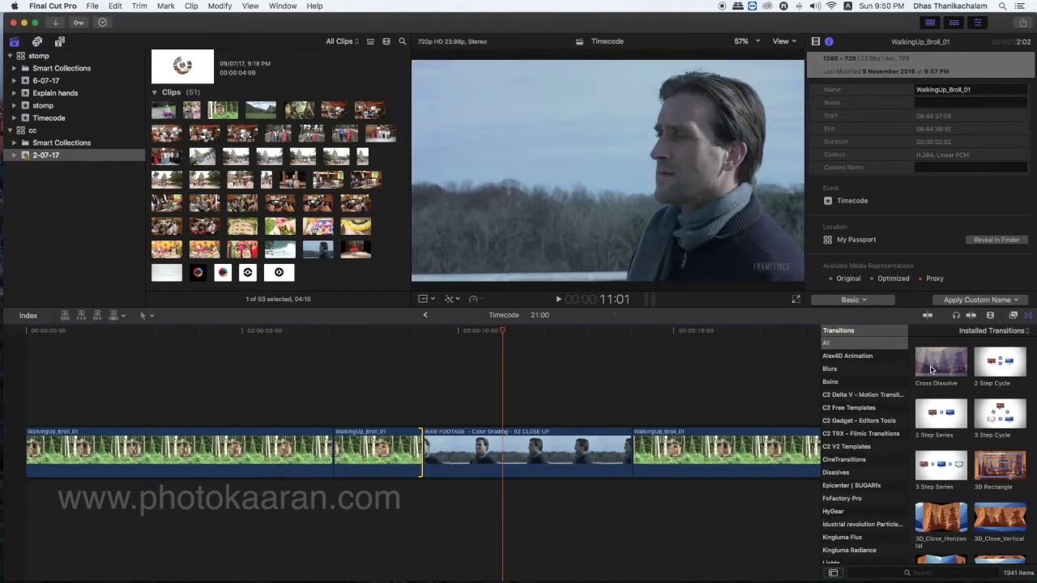
double_click(938, 518)
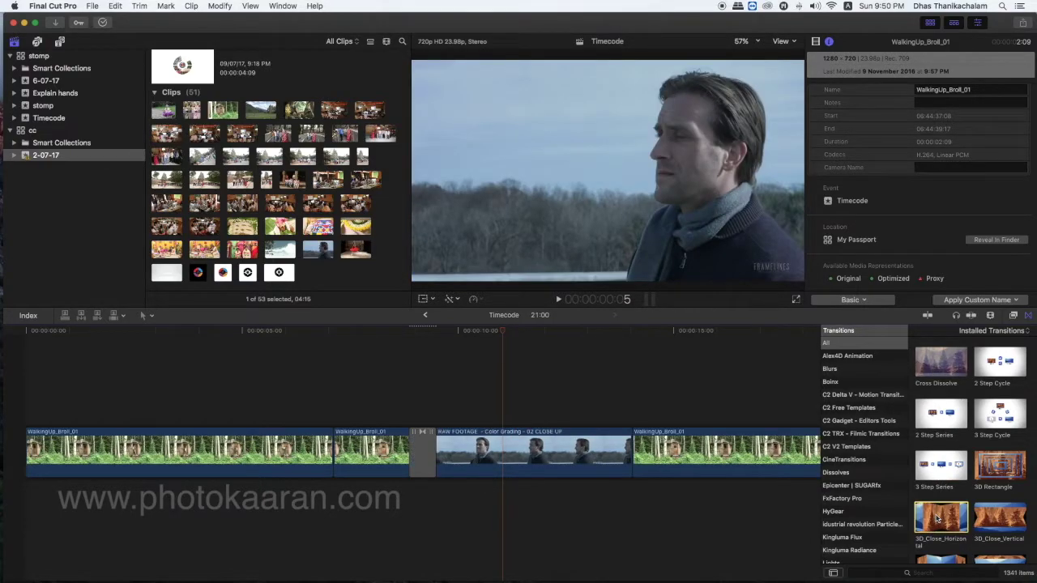
key("super+z")
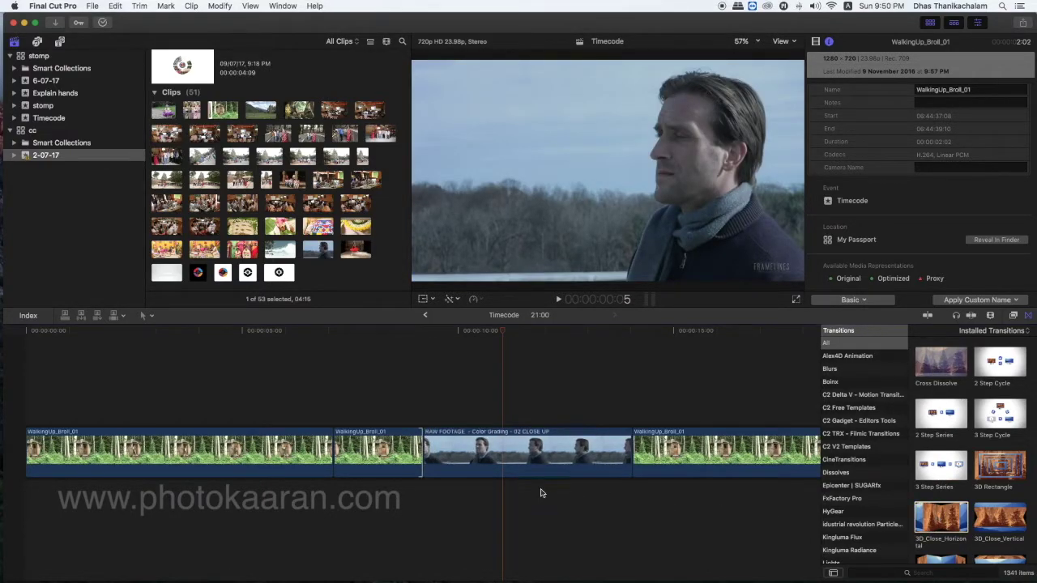
Place the 3D_Close_Horizontal transition from the browser onto the cut before the RAW FOOTAGE clip and select it.
left_click(420, 451)
left_click_drag(940, 514, 423, 468)
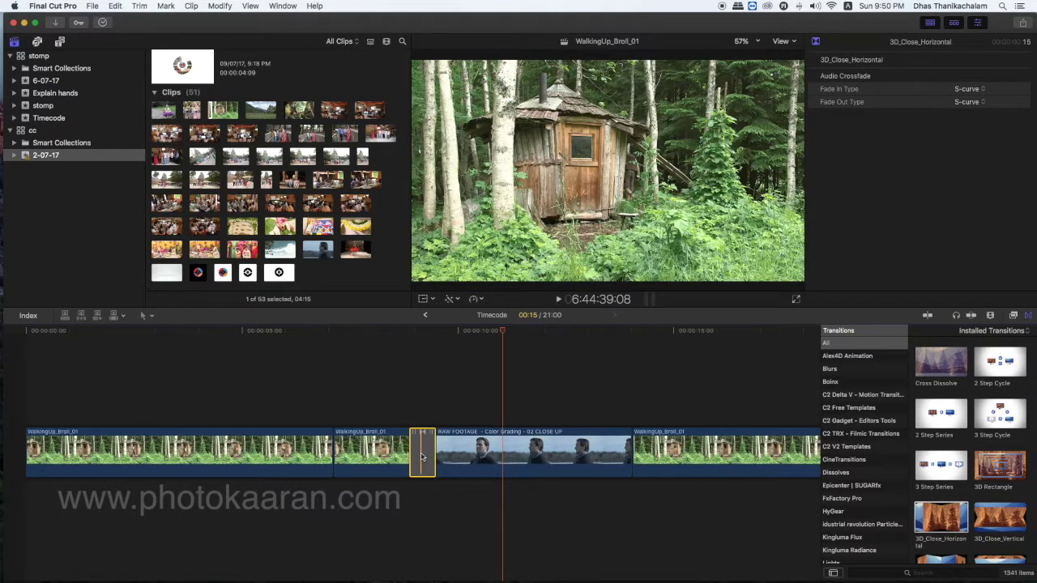
key("s")
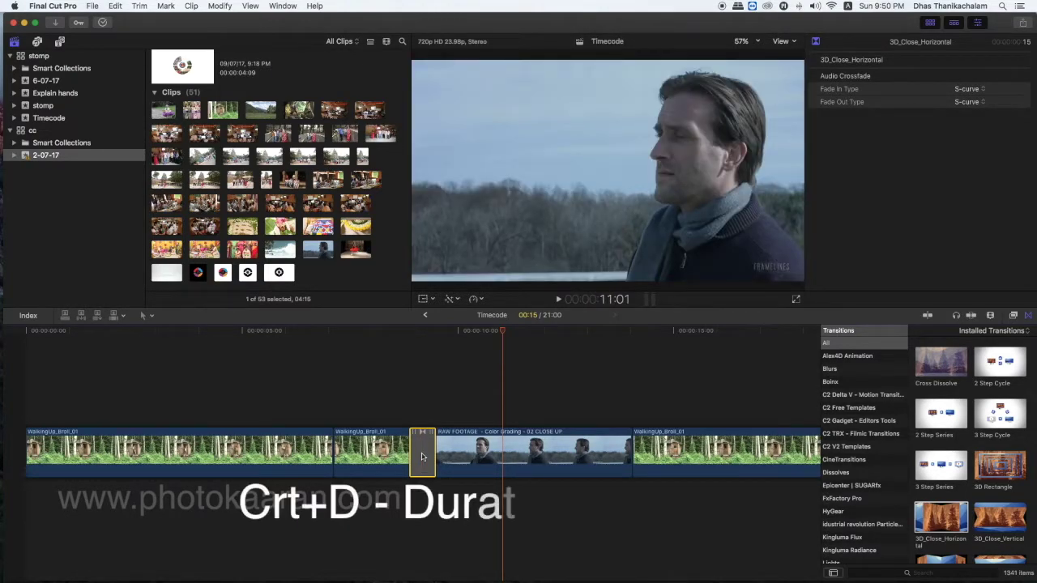
Set the 3D_Close_Horizontal transition's duration to 1:00.
key("ctrl+d")
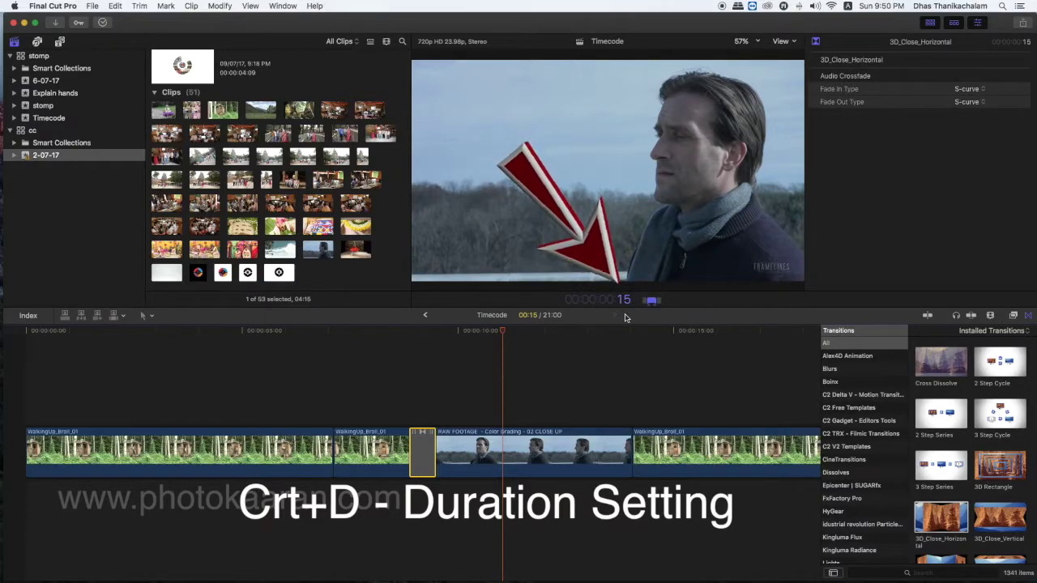
type("100")
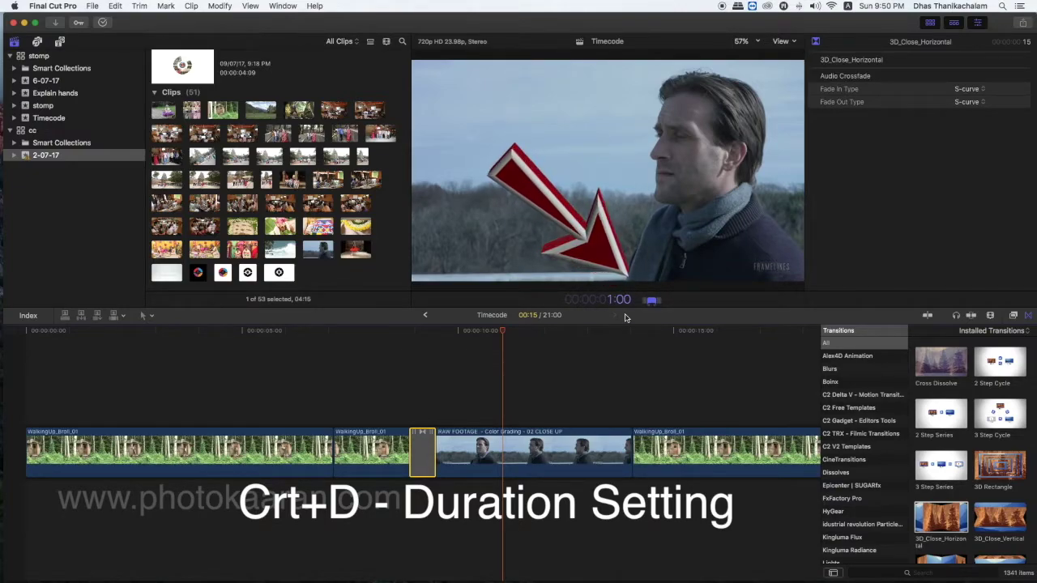
key("Return")
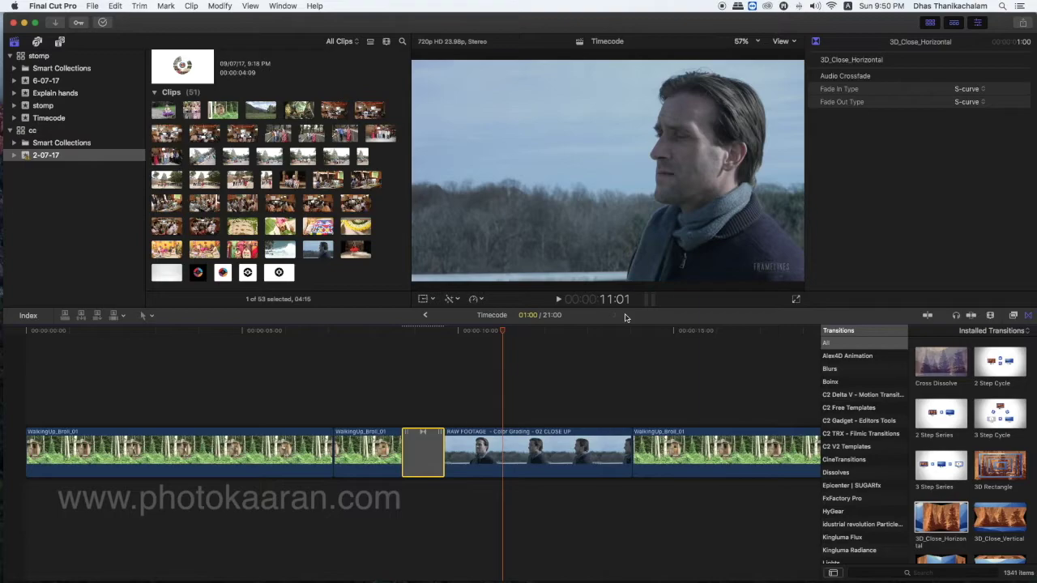
Set the 3D_Close_Horizontal transition's duration to 10 frames and delete the transition.
key("ctrl+d")
type("1:")
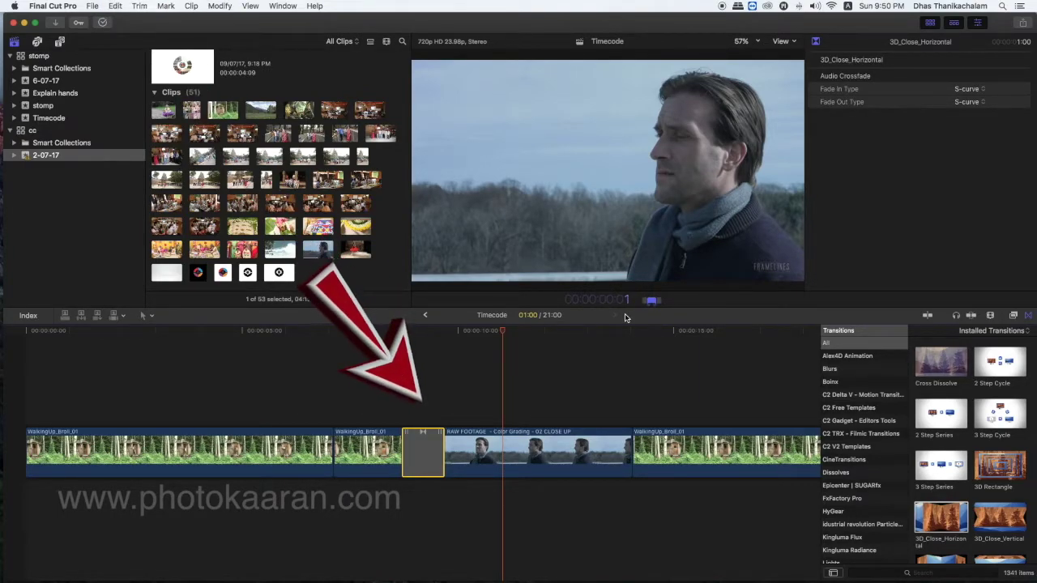
type("0")
key("Return")
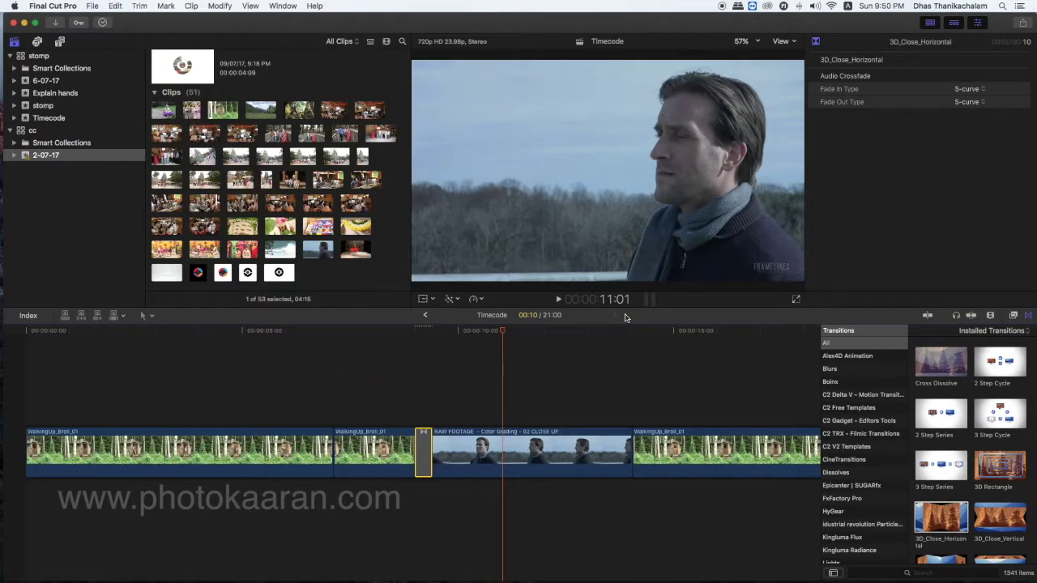
scroll(445, 437, "right", 1)
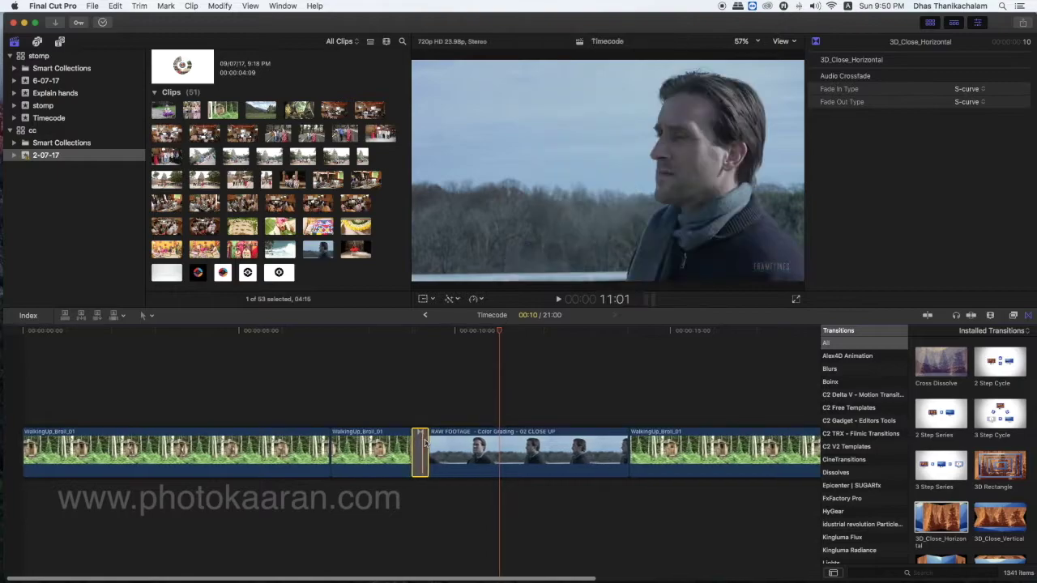
key("Delete")
Add the default Cross Dissolve transition to all edit points of the last three timeline clips at once.
left_click_drag(361, 414, 688, 476)
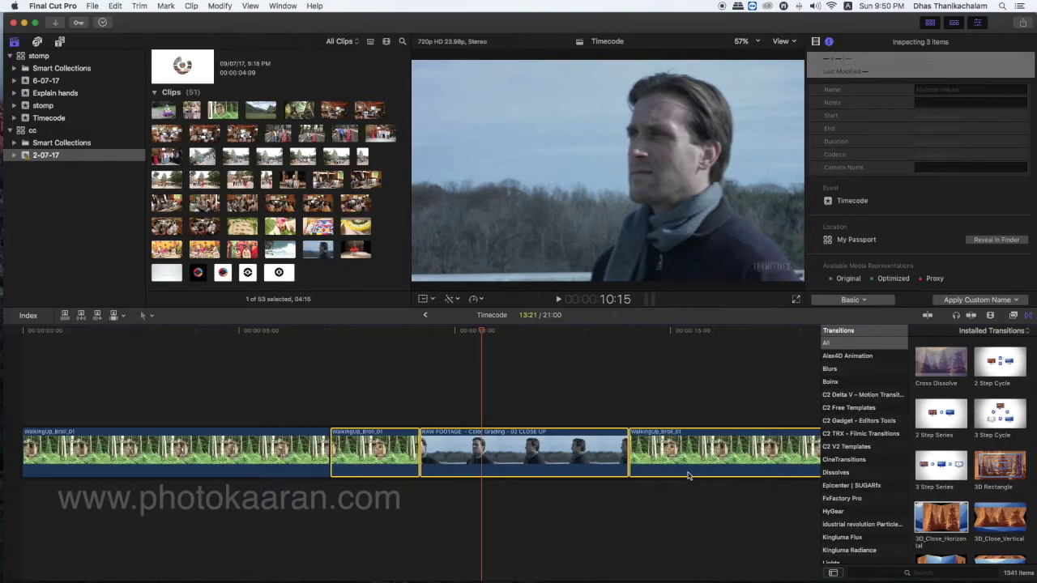
key("super+t")
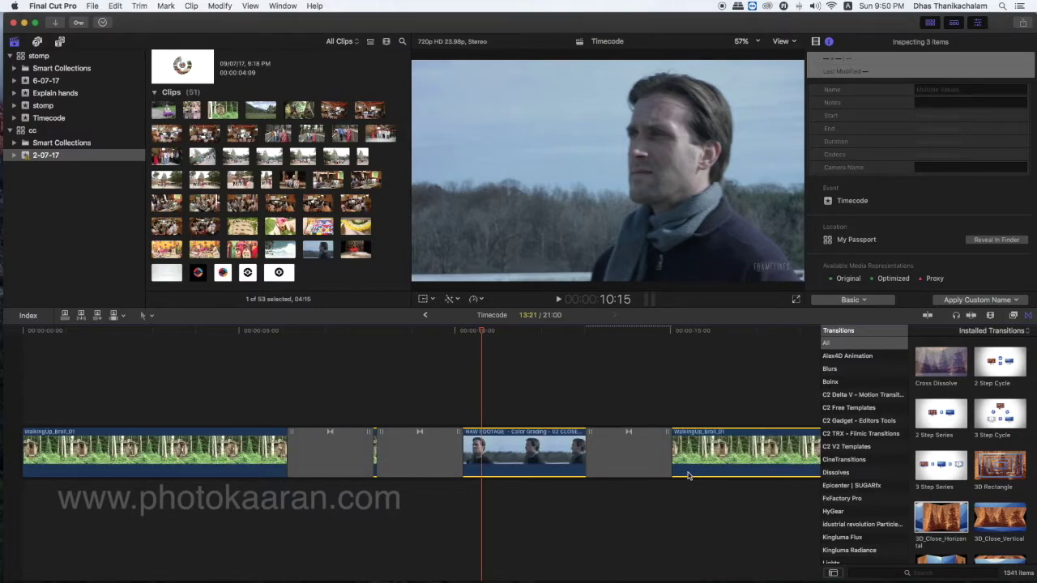
left_click(595, 457)
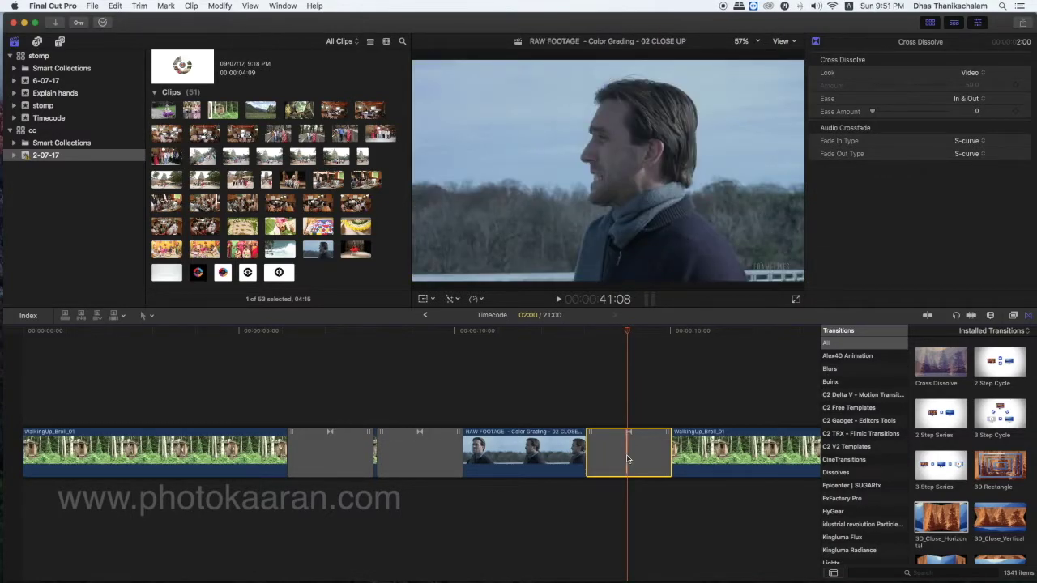
Select all four Cross Dissolve transitions in the timeline and set their duration to 10 frames.
scroll(628, 459, "right", 3)
left_click(280, 451)
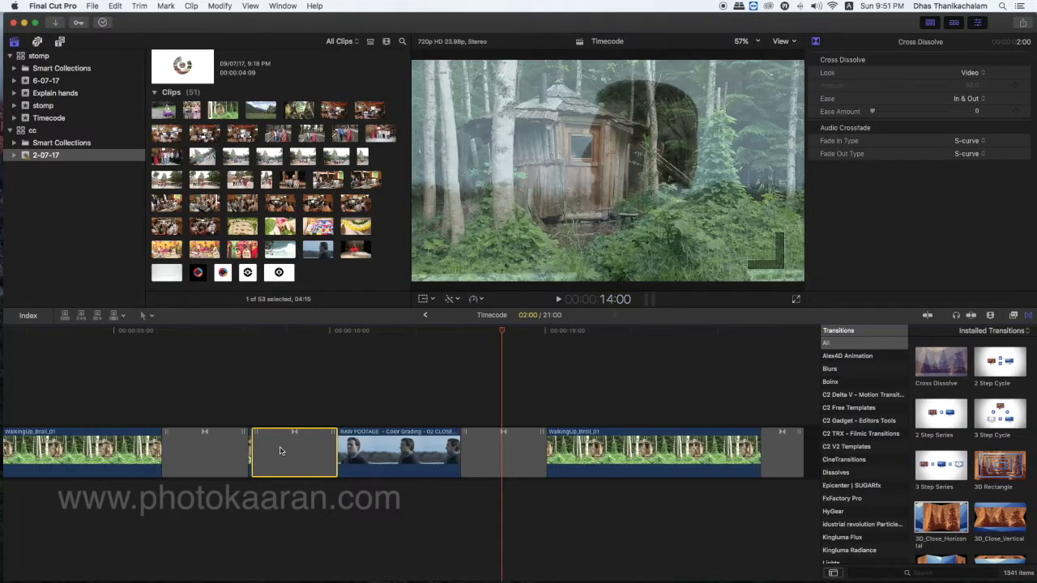
key("ctrl+d")
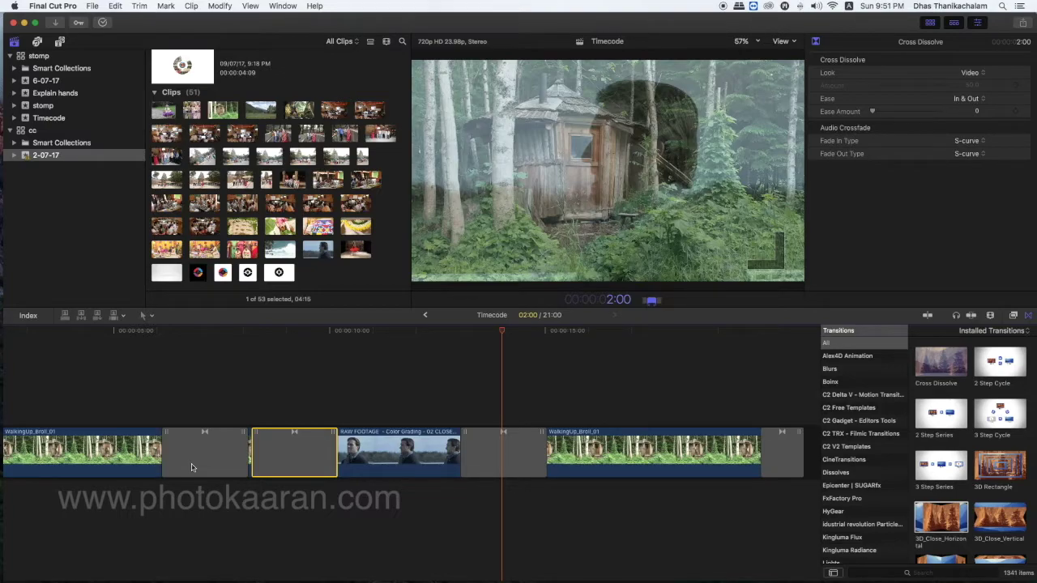
left_click(192, 468, "super")
left_click(478, 471, "super")
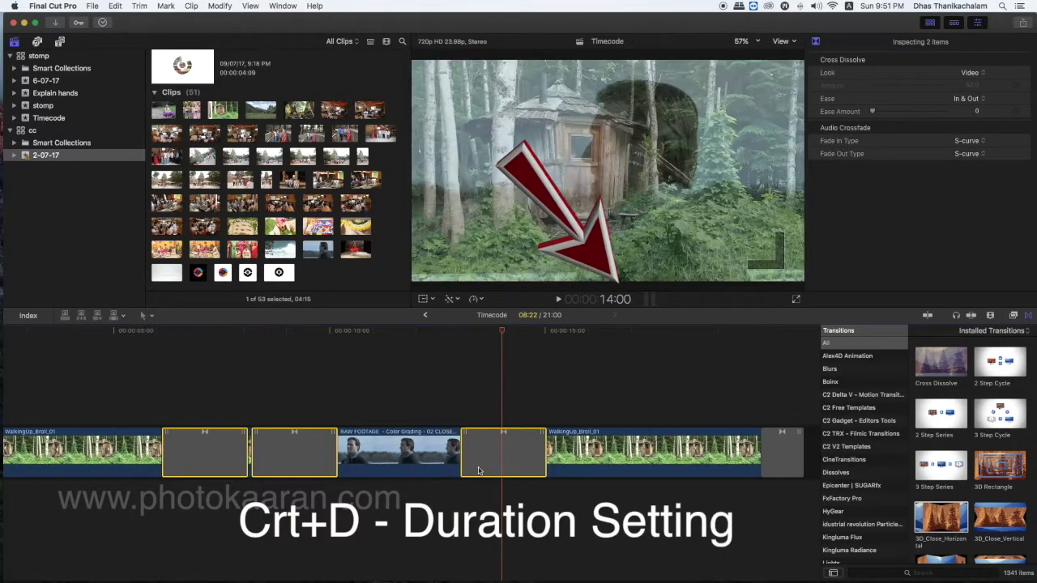
left_click(769, 459, "super")
key("ctrl+d")
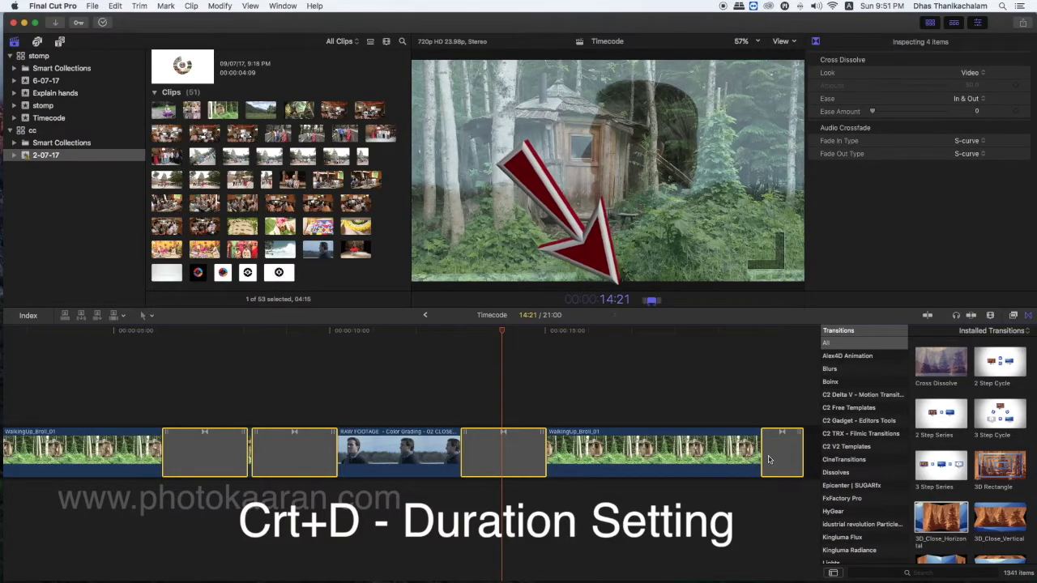
type("10")
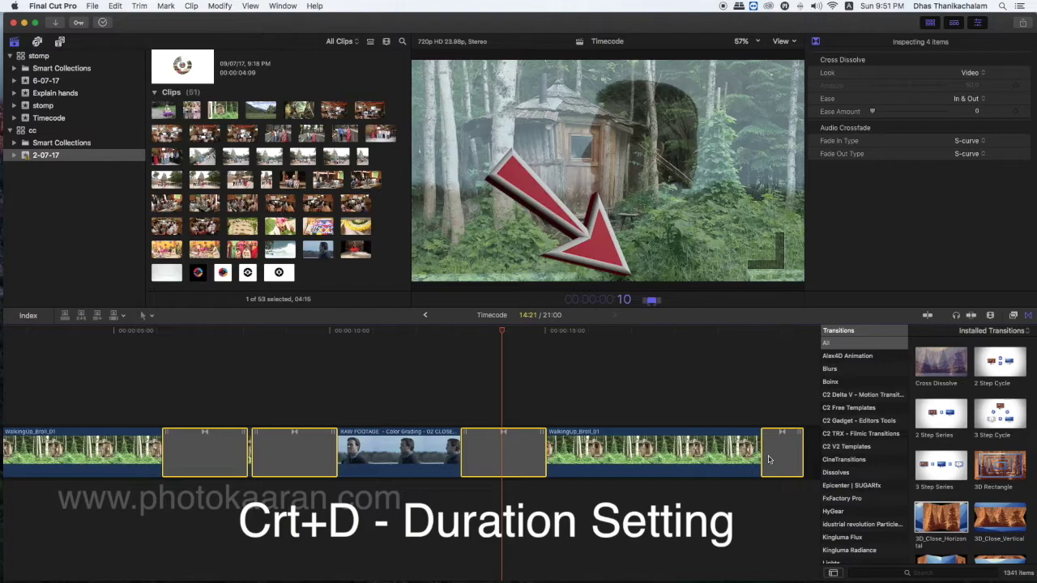
key("Return")
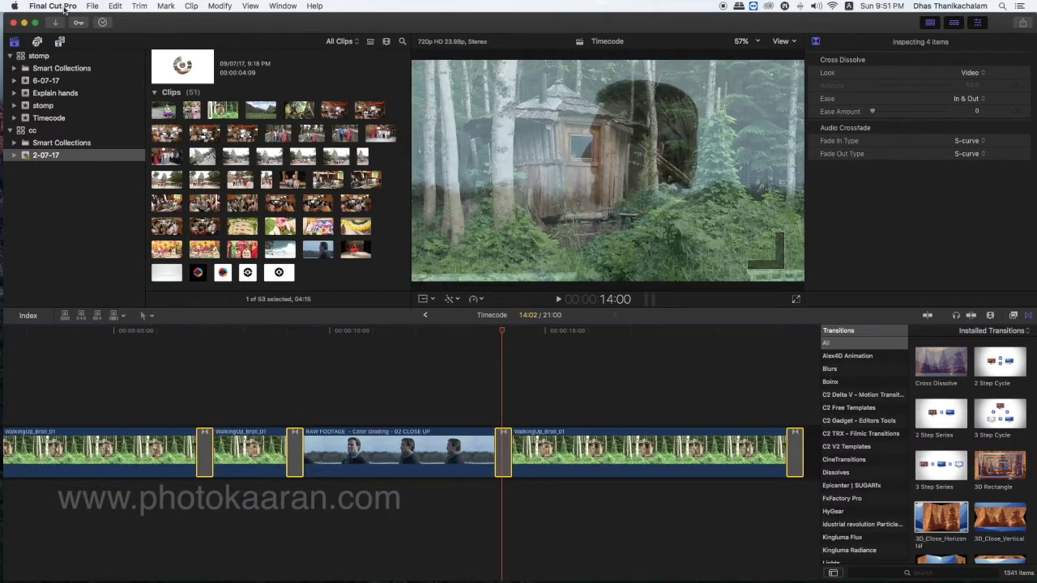
Check the default transition duration in the Editing preferences.
left_click(65, 8)
left_click(49, 32)
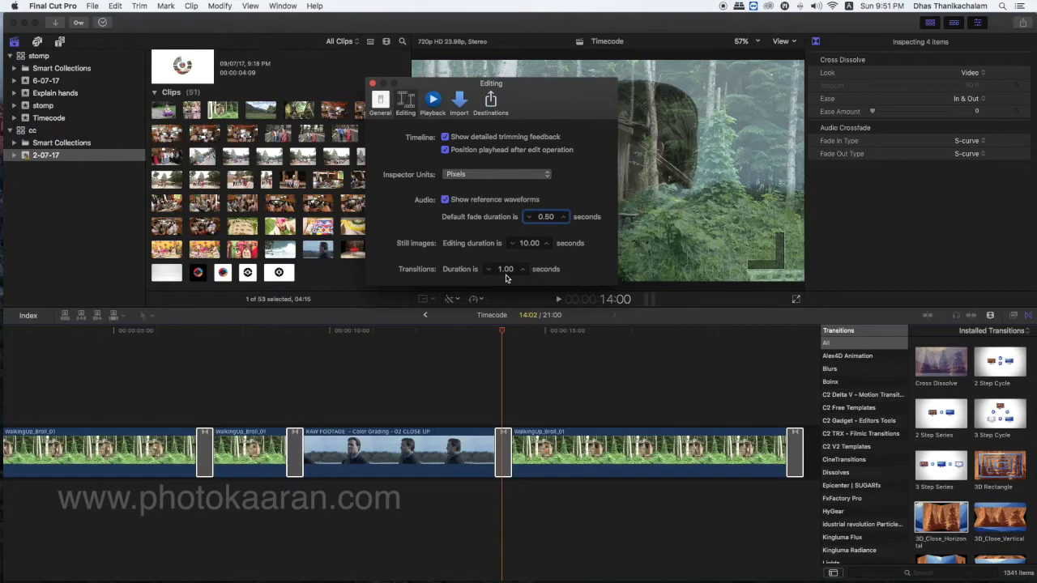
left_click(373, 84)
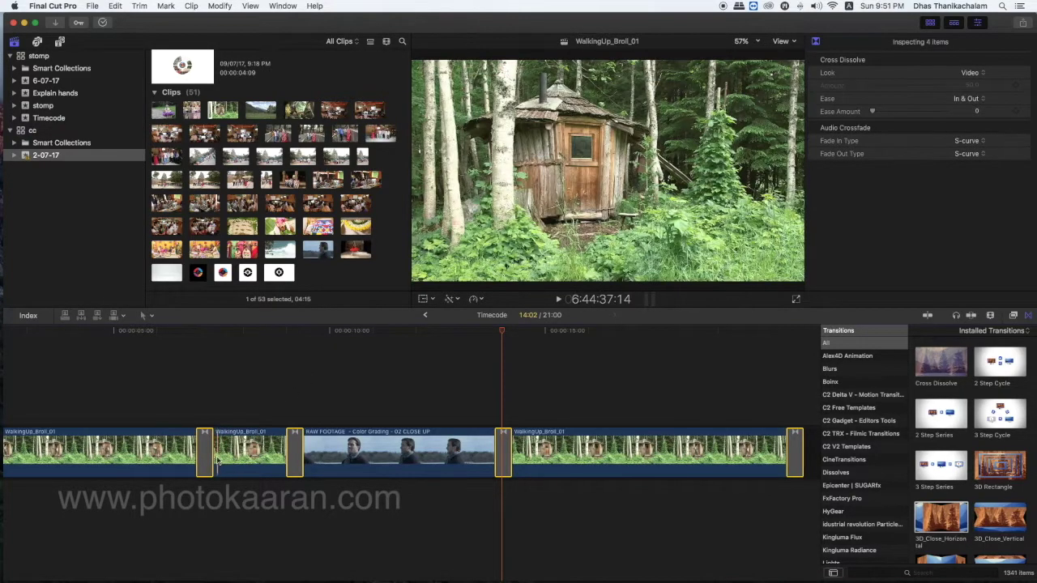
Delete the four selected transitions and add the default Cross Dissolve to both ends of the short WalkingUp_Broll_01 clip before RAW FOOTAGE.
key("Delete")
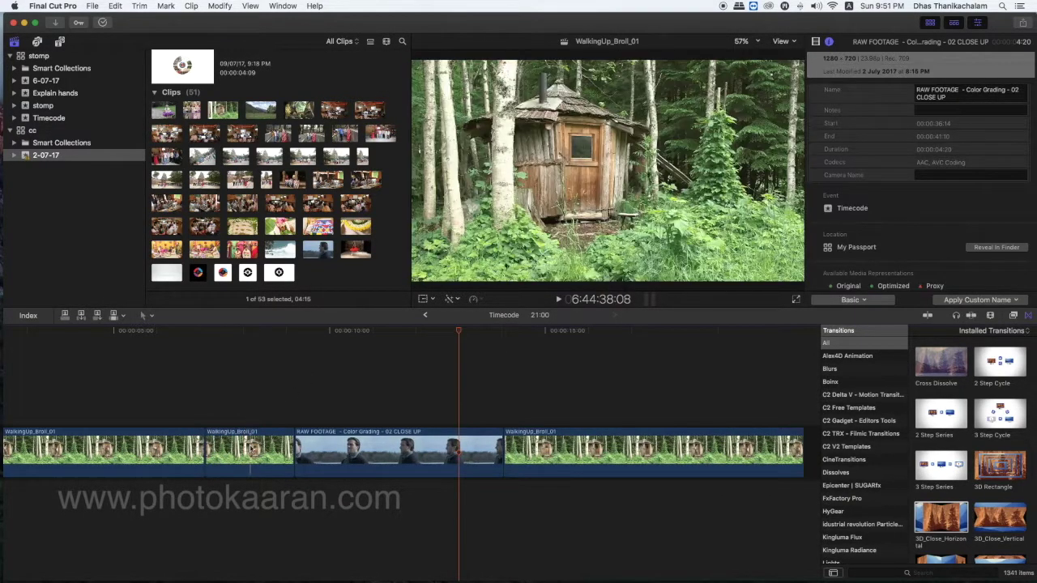
left_click(252, 448)
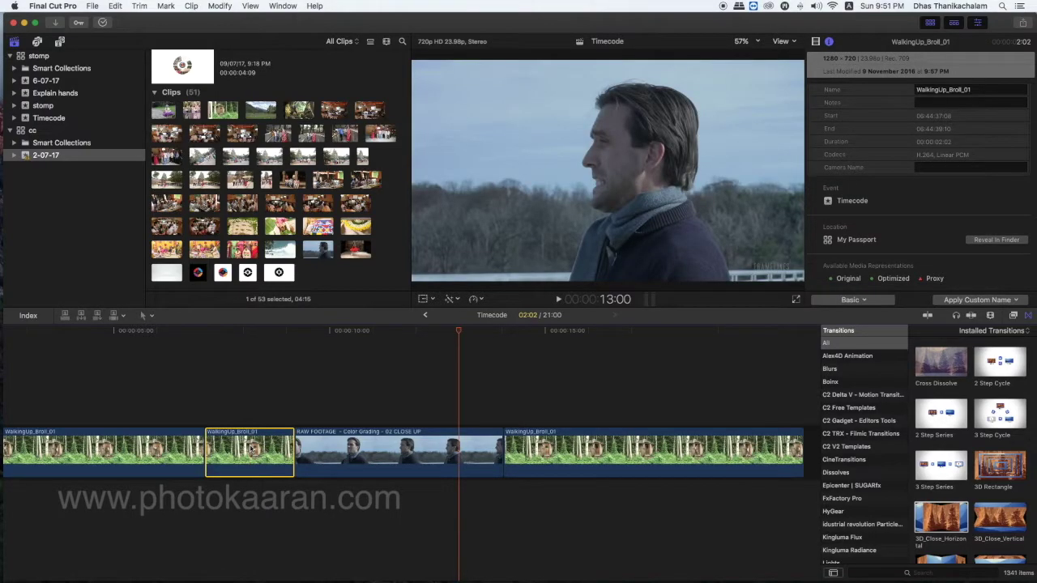
key("super+t")
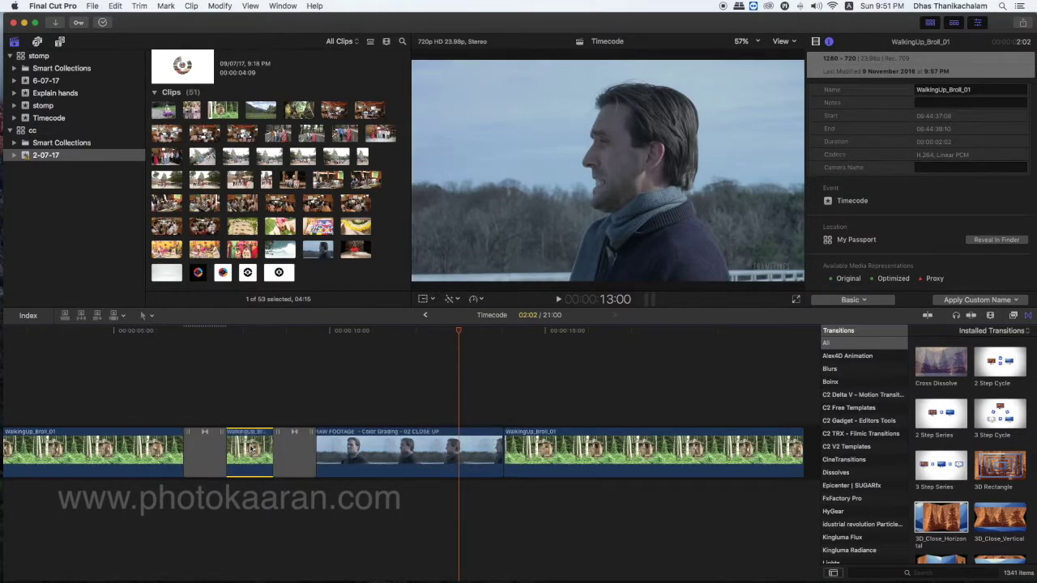
Compare the duration of the Cross Dissolve before RAW FOOTAGE with the default transition duration in the Editing preferences.
left_click(294, 453)
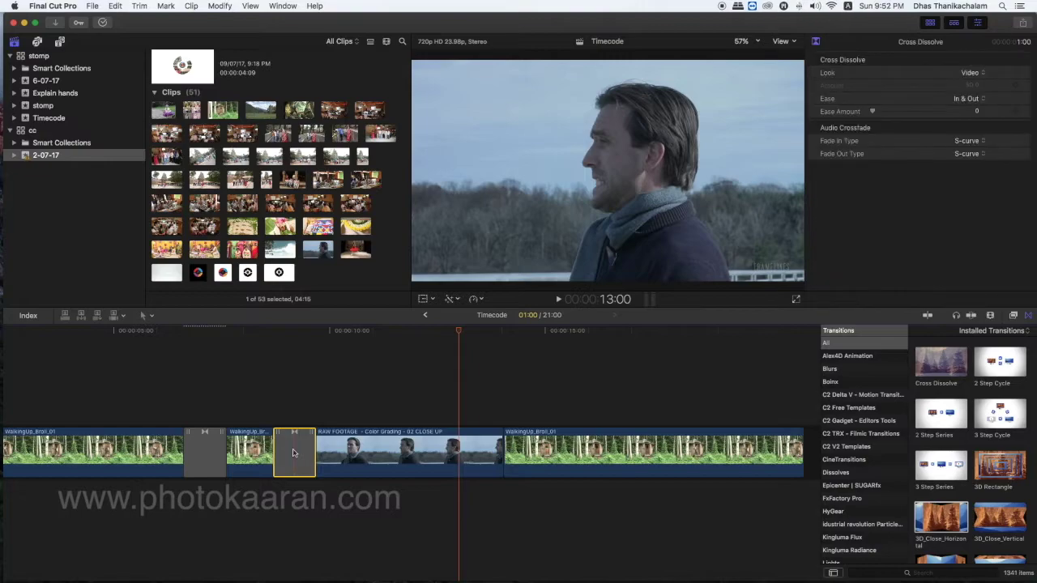
key("ctrl+d")
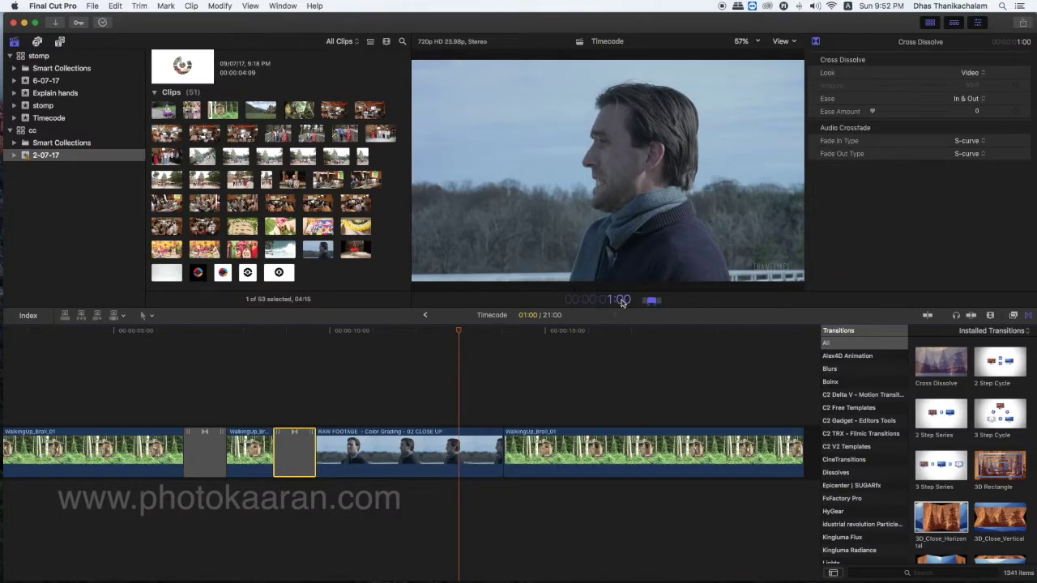
left_click(50, 6)
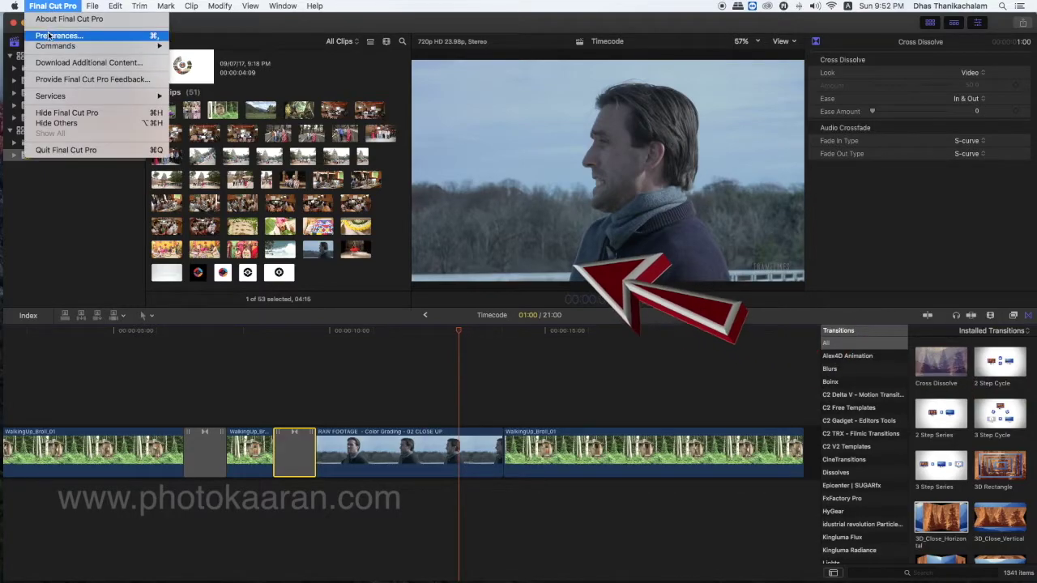
left_click(50, 35)
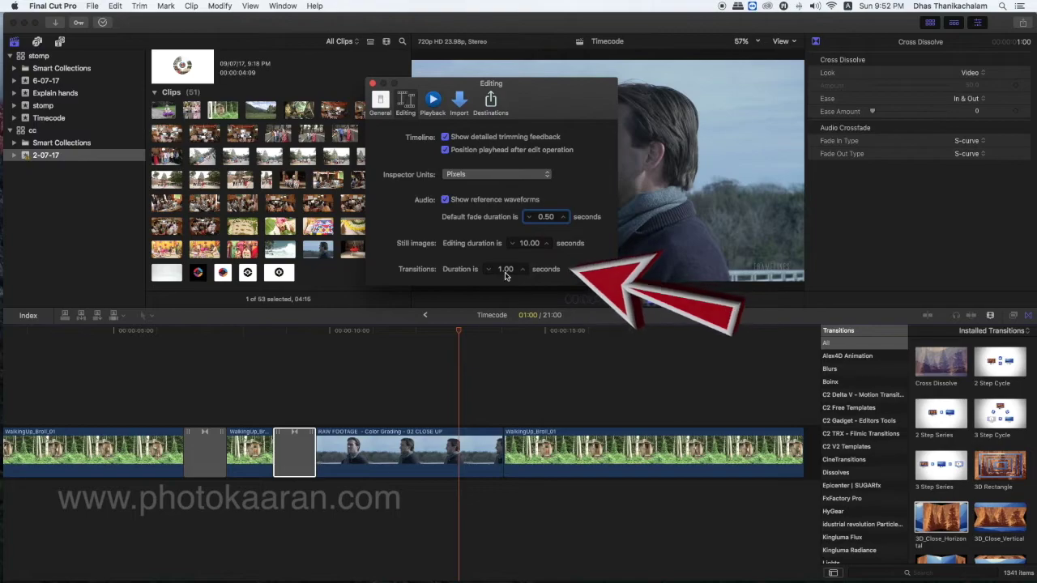
left_click(371, 84)
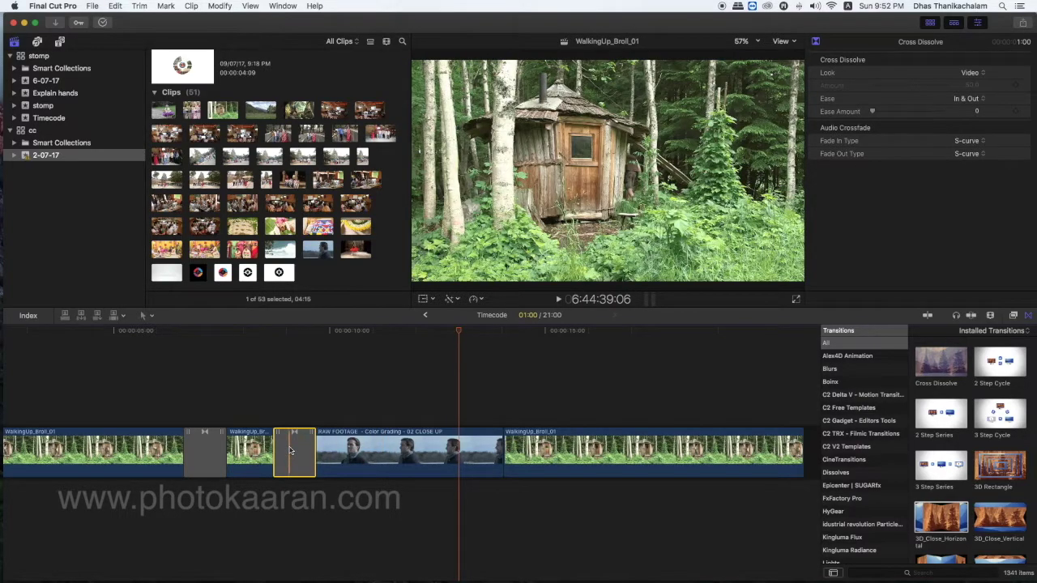
Place the Radial transition from the Blurs category on the cut between RAW FOOTAGE and the last WalkingUp_Broll_01 clip.
left_click(500, 457)
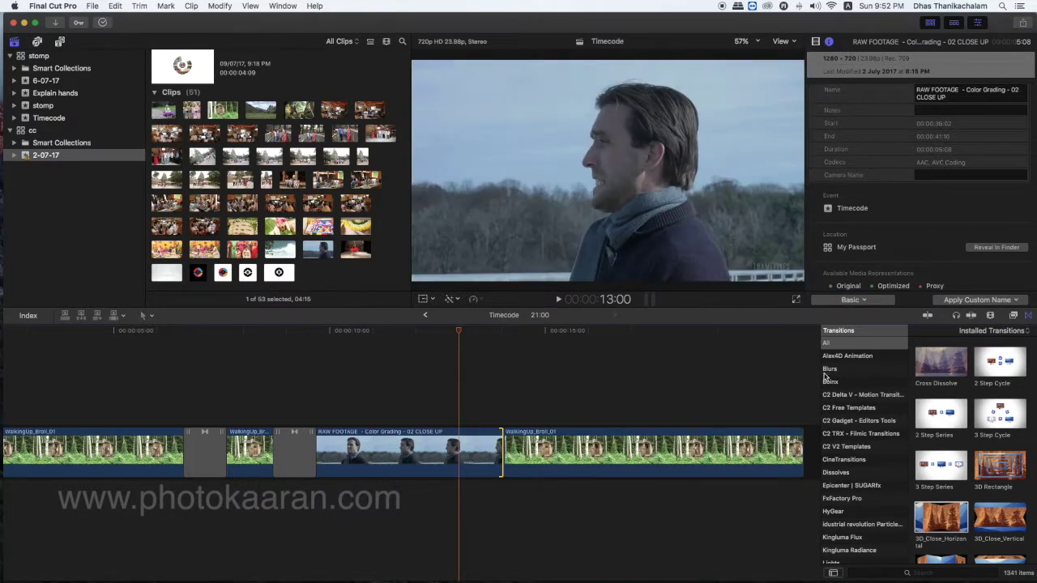
left_click(828, 371)
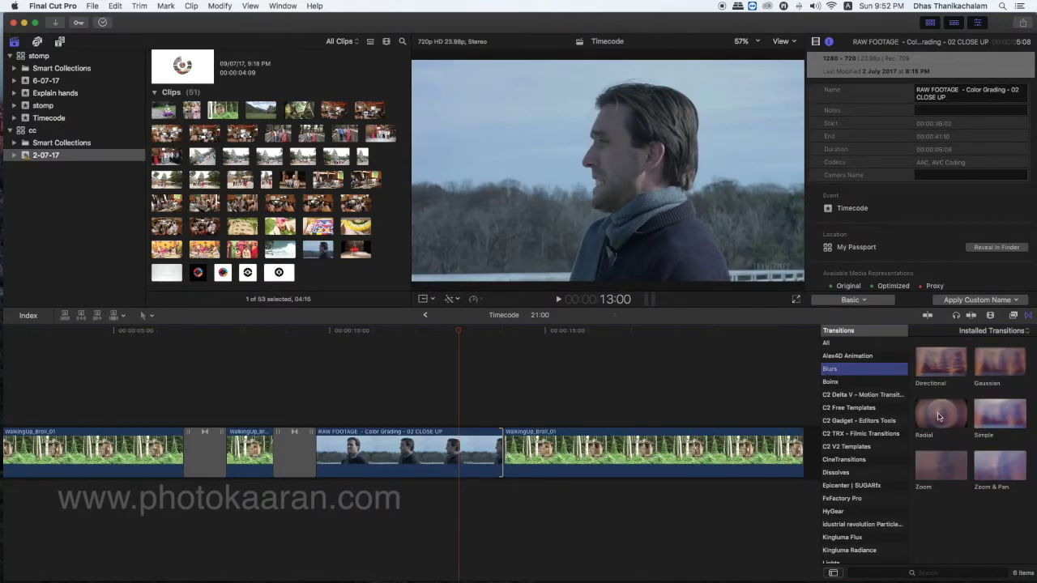
left_click_drag(938, 416, 502, 442)
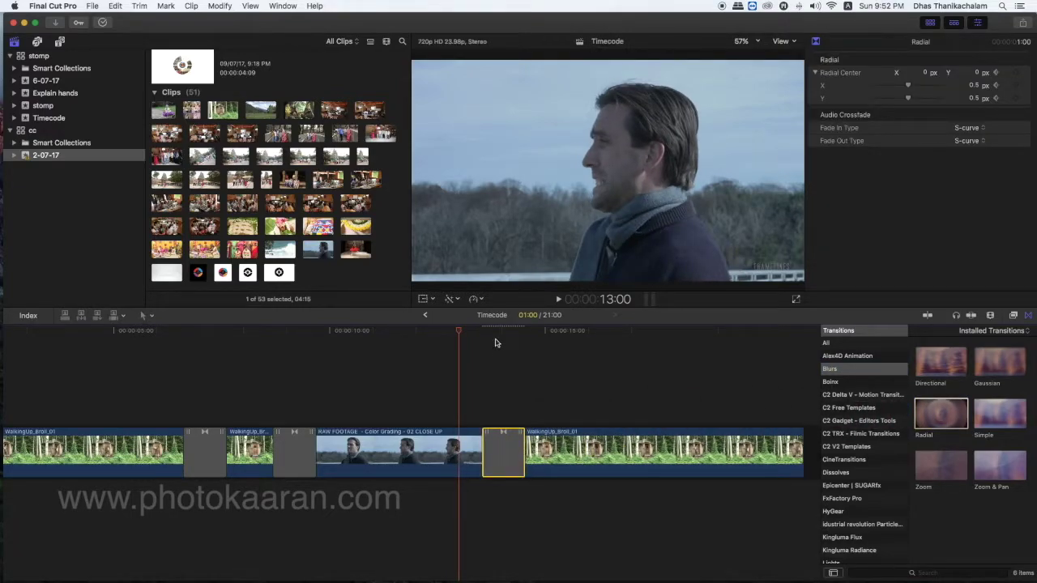
With the playhead at about 13:18, shift the Radial transition's center to X 0.96 px and Y 0.95 px.
left_click(494, 343)
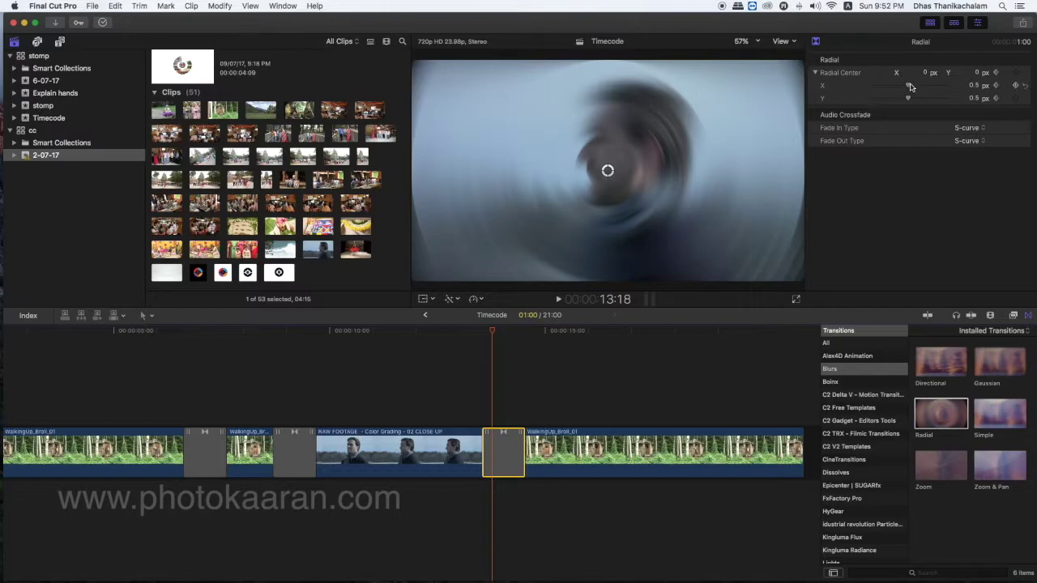
left_click_drag(908, 89, 938, 92)
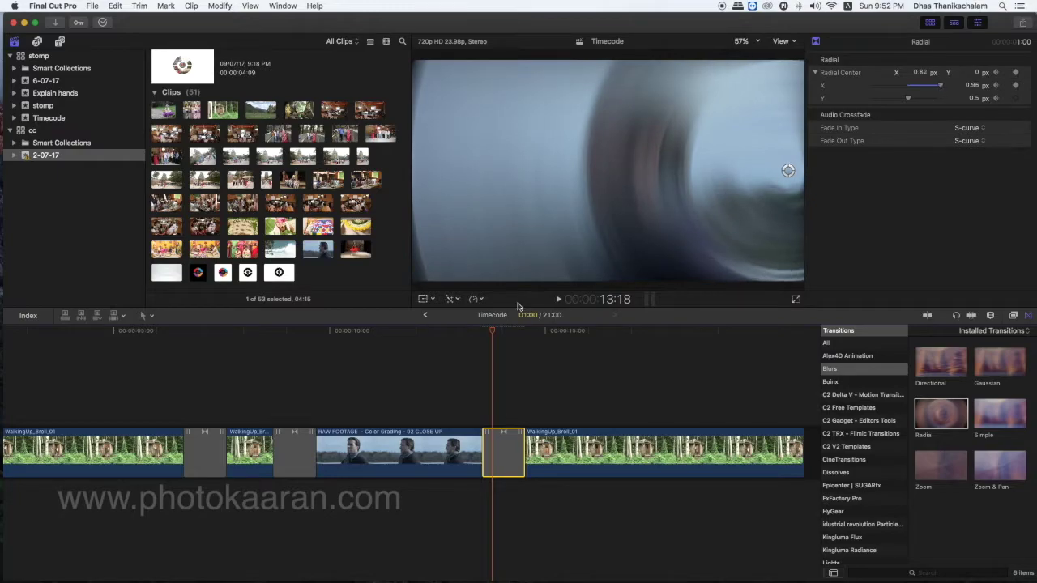
mouse_move(489, 333)
left_mouse_down()
mouse_move(474, 333)
mouse_move(505, 333)
mouse_move(481, 334)
mouse_move(491, 333)
left_mouse_up()
left_click_drag(907, 101, 941, 101)
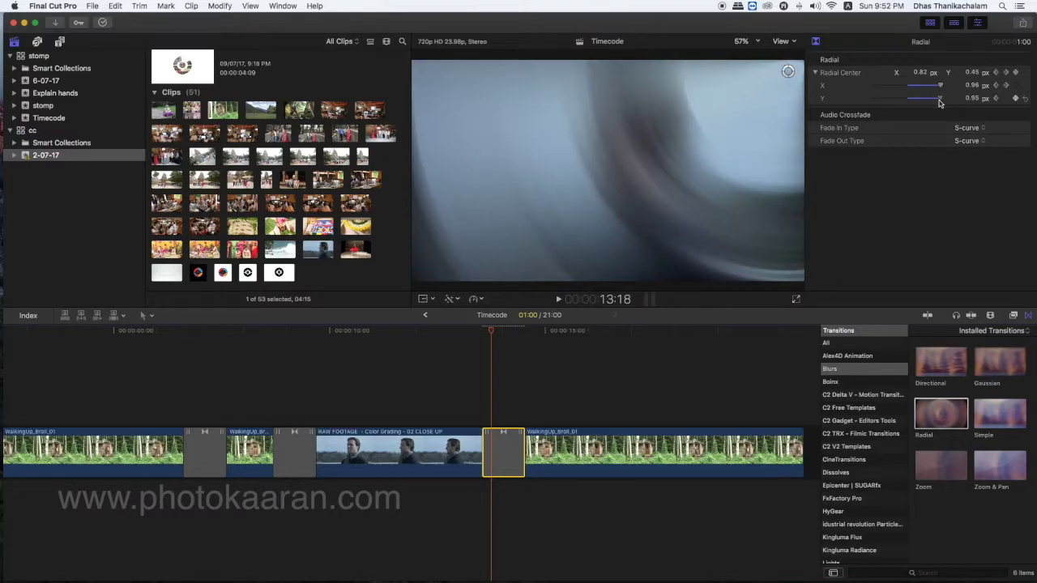
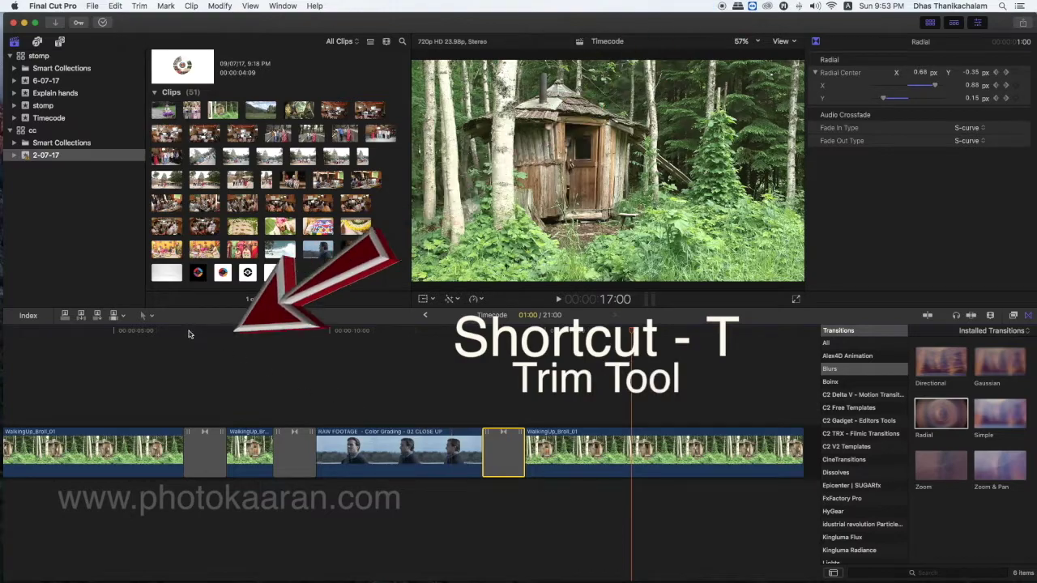
Roll the edit under the Radial transition to about 17:00 with the Trim tool.
left_click(148, 315)
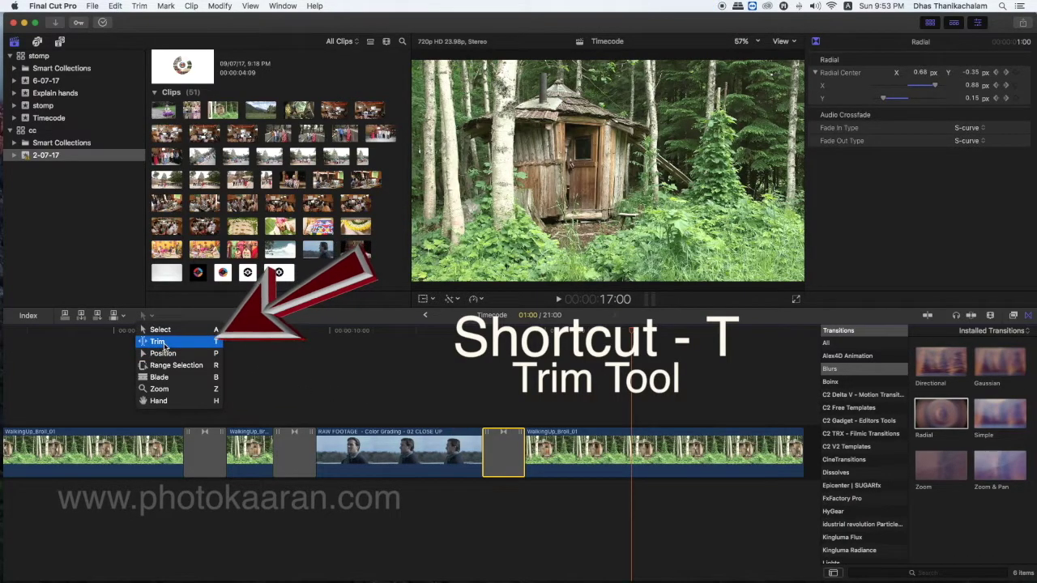
left_click(162, 342)
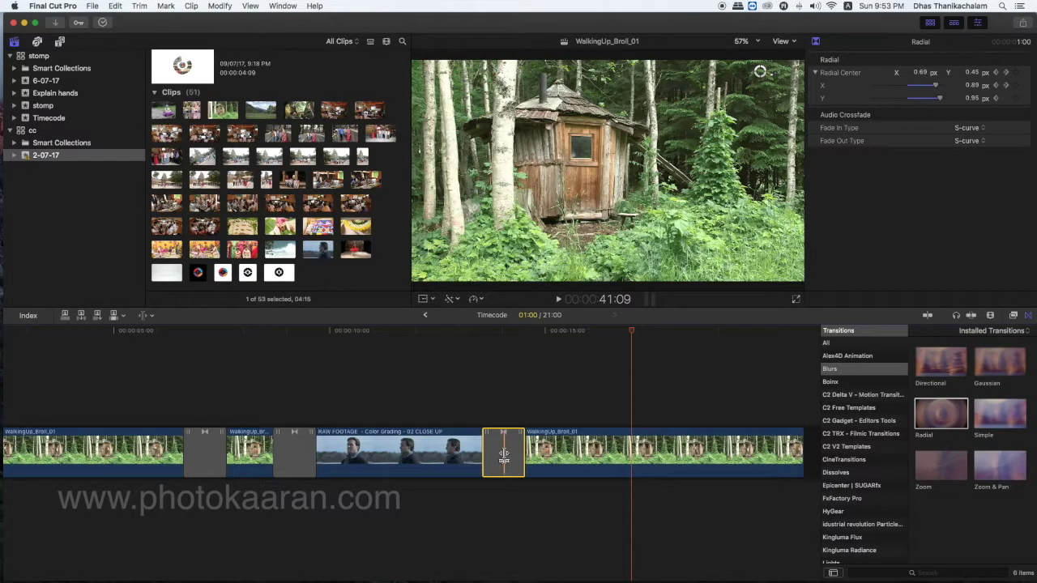
left_click_drag(504, 456, 630, 455)
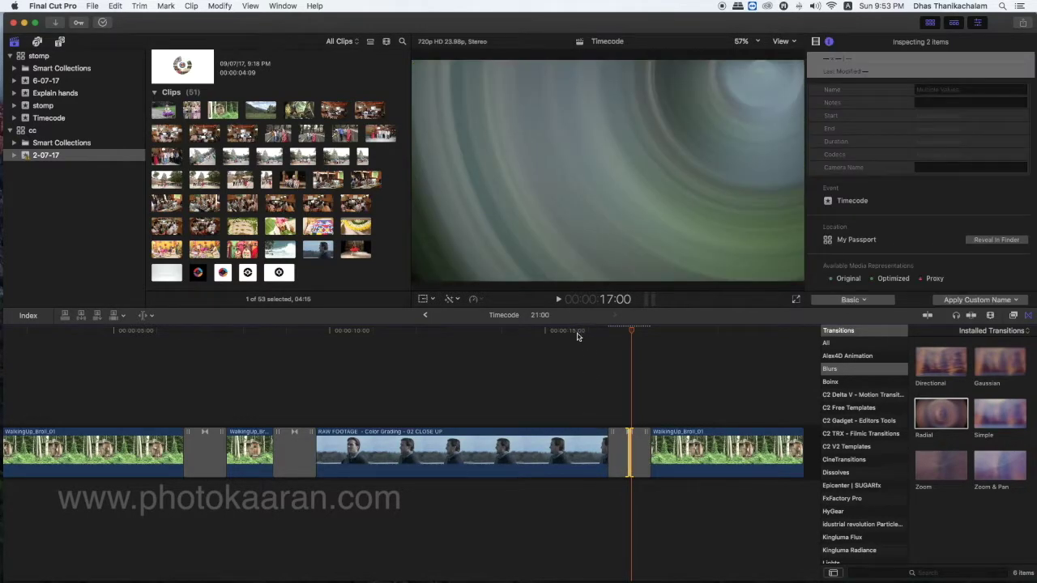
Play back the timeline from about 15:17 through the moved Radial transition and return the playhead to just before it.
left_click(577, 337)
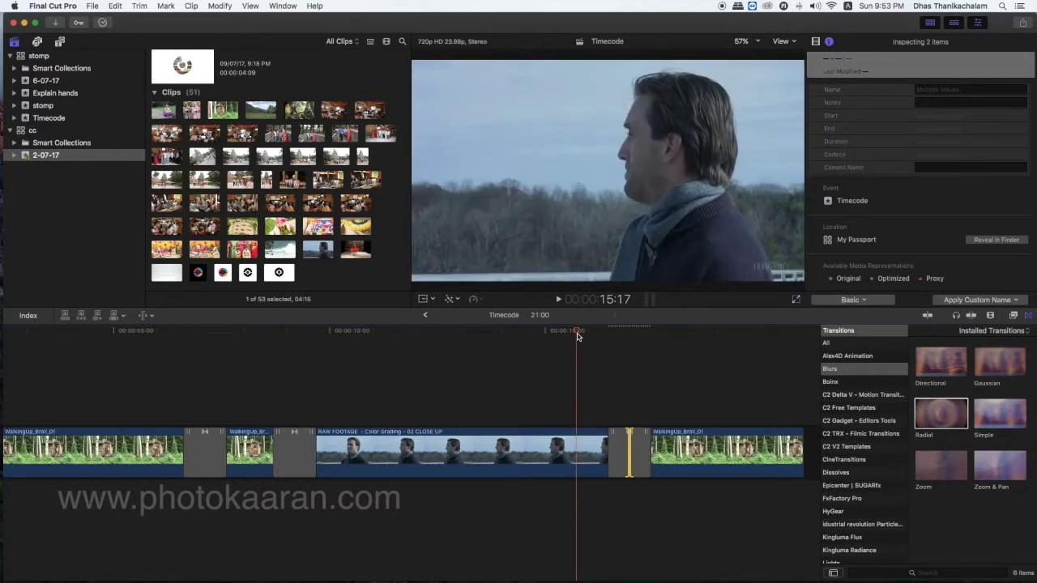
key("space")
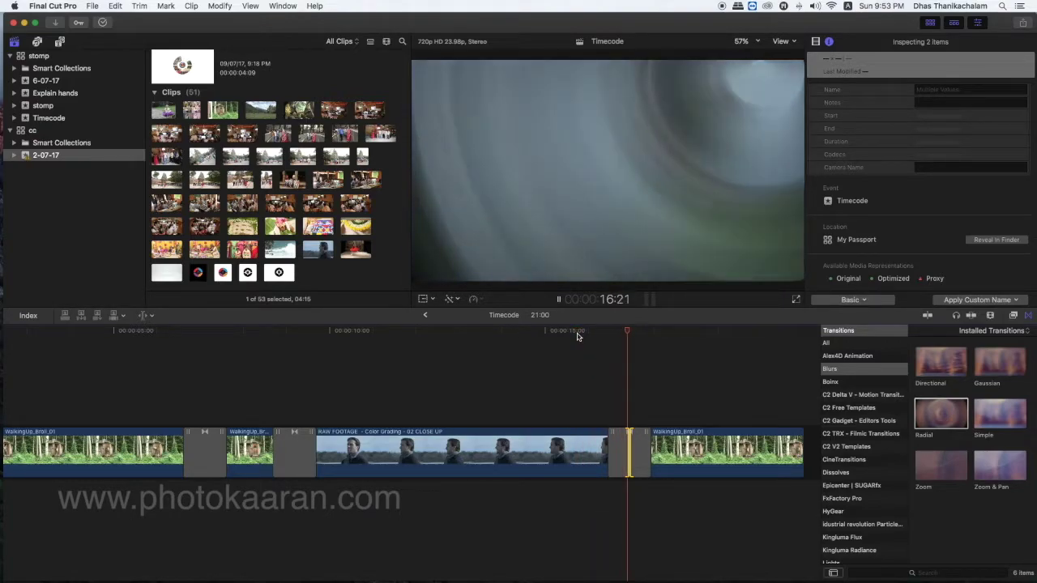
key("space")
mouse_move(610, 336)
left_mouse_down()
mouse_move(669, 337)
mouse_move(597, 339)
left_mouse_up()
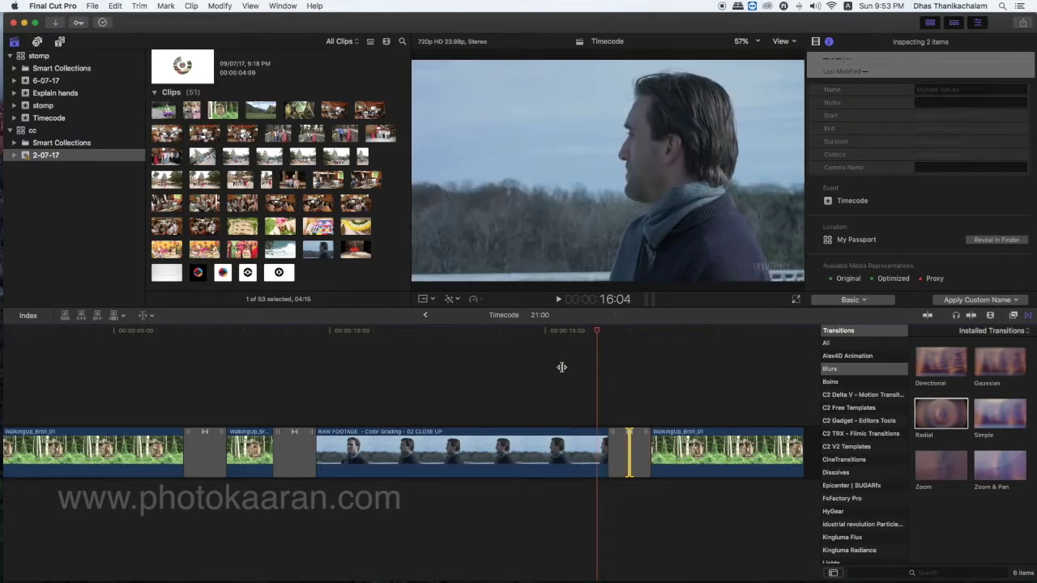
Delete the Radial transition and shorten the end of the RAW FOOTAGE clip to a duration of about 6:09.
left_click(627, 450)
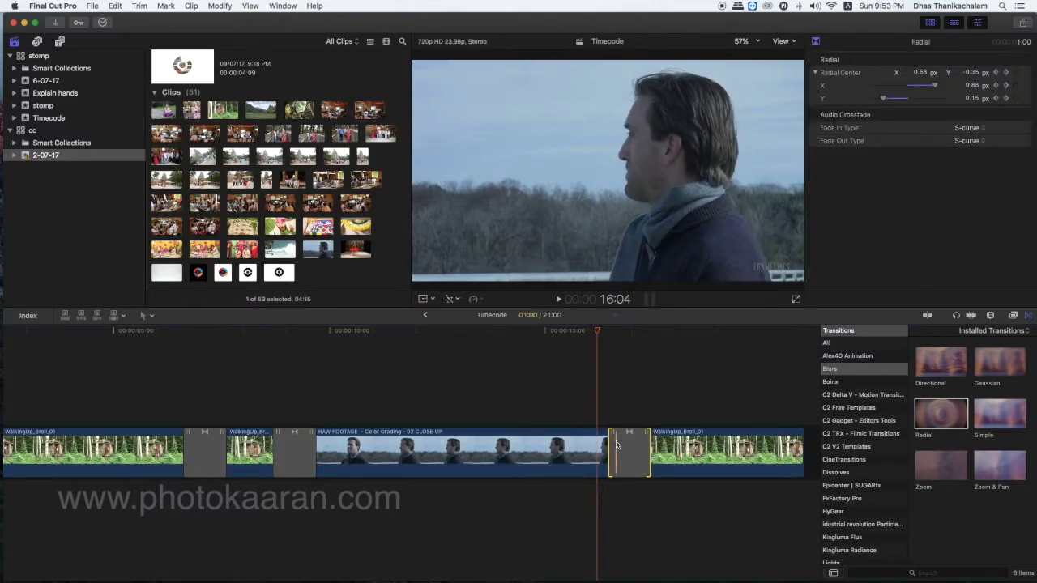
key("Delete")
left_click_drag(628, 450, 536, 441)
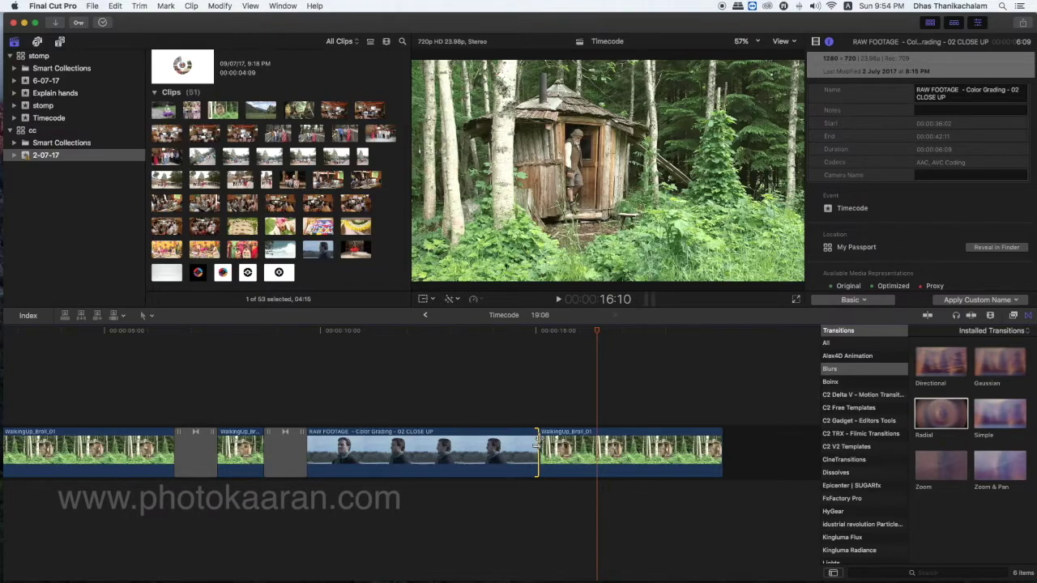
Add the default Cross Dissolve after RAW FOOTAGE, roll that edit slightly later with the Trim tool, and select the transition.
key("super+t")
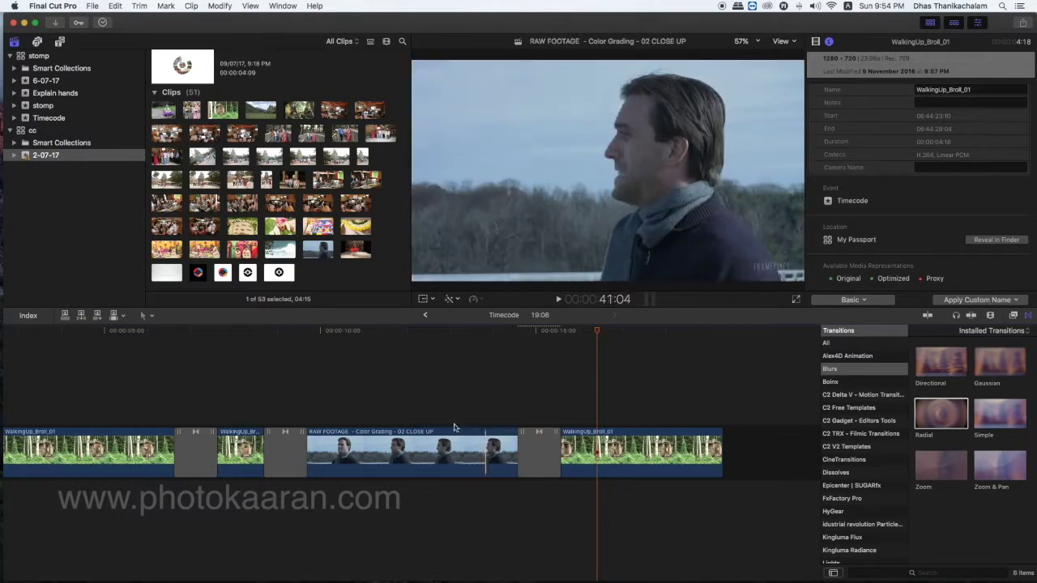
left_click(150, 316)
left_click(162, 339)
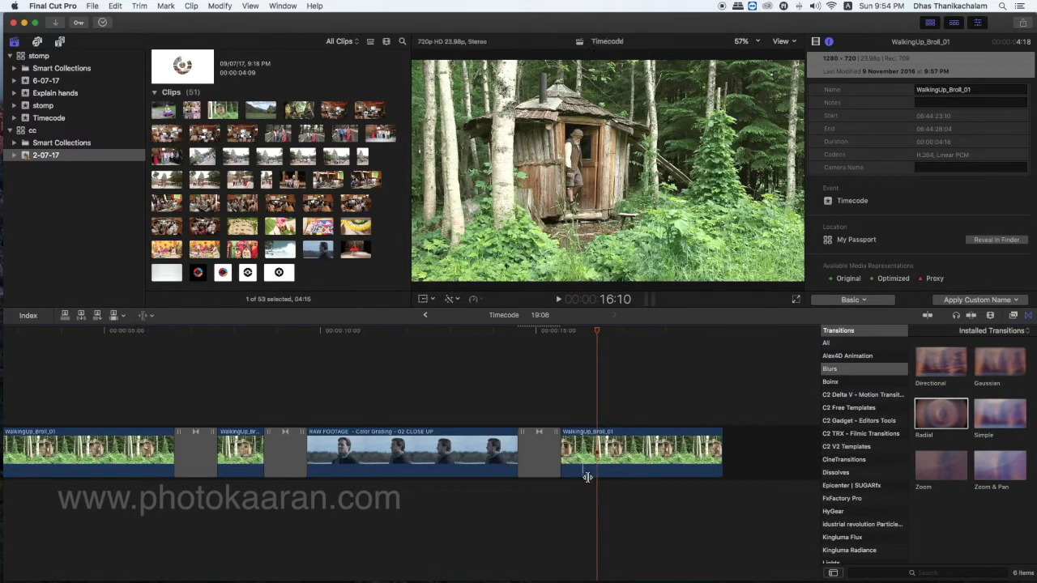
left_click_drag(542, 455, 625, 456)
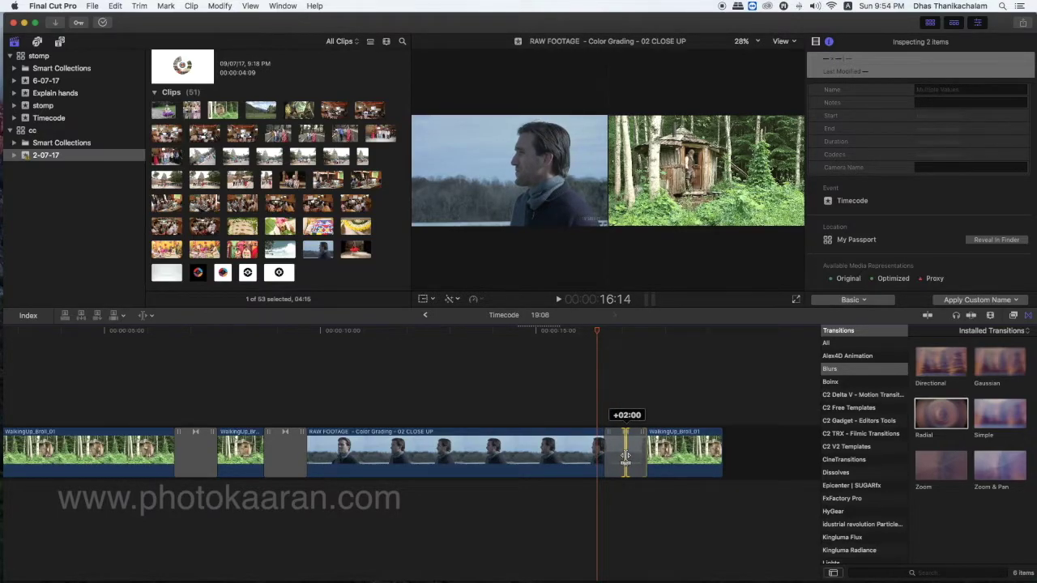
left_click_drag(625, 456, 551, 458)
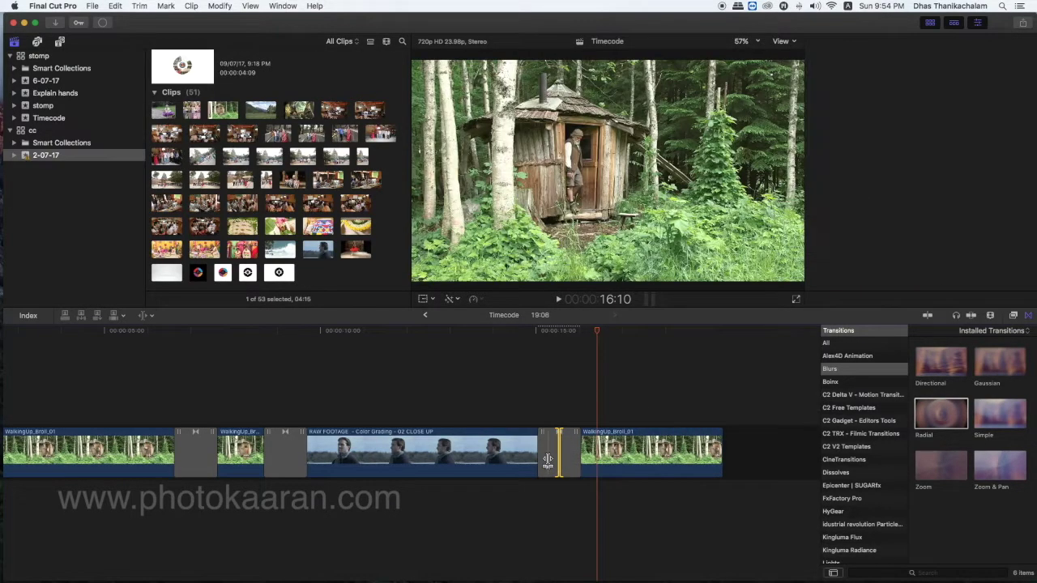
left_click(549, 461)
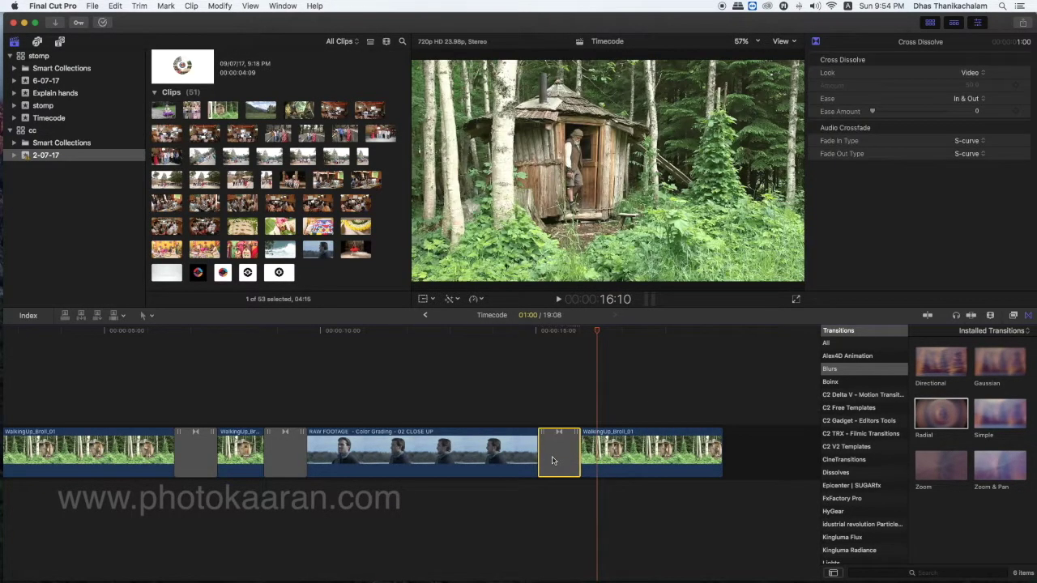